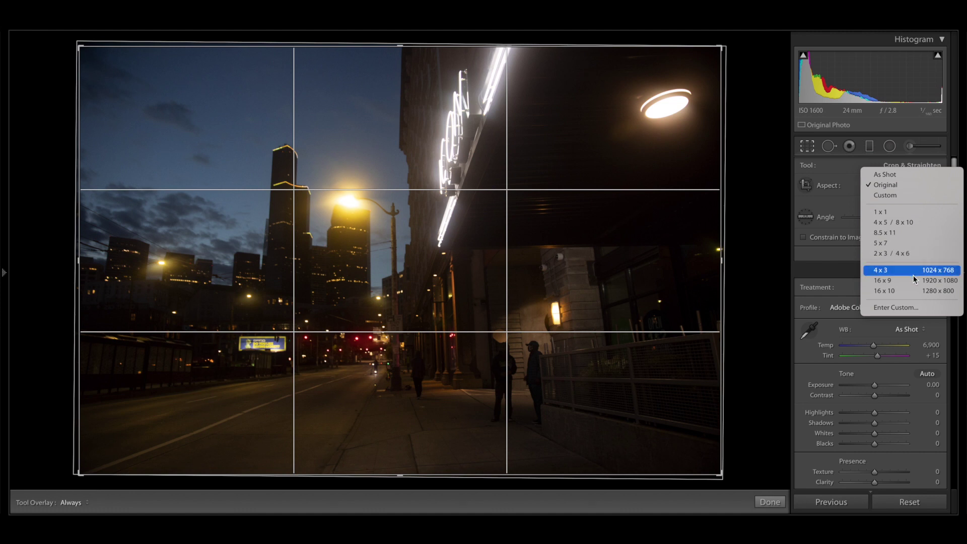
Crop the photo to 16 x 9 and set the white balance to Temp 5,820 and Tint +20
{"action": "left_click", "coordinate": [914, 280]}
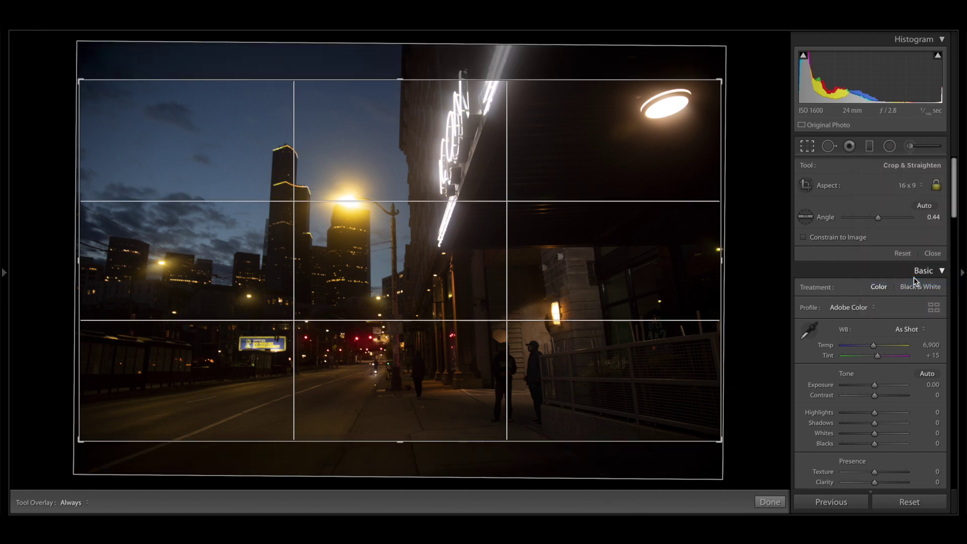
{"action": "key", "text": "Return"}
{"action": "left_click_drag", "start_coordinate": [874, 240], "coordinate": [869, 242]}
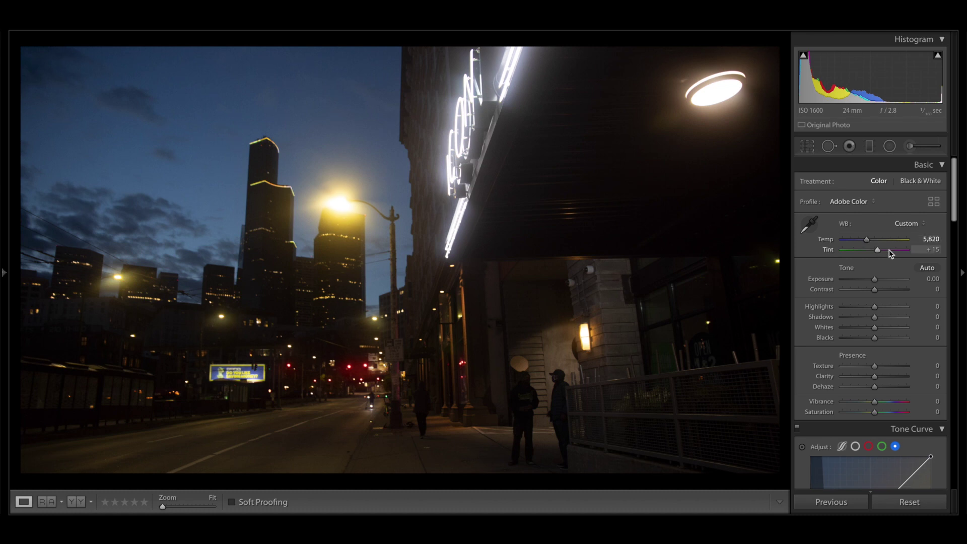
{"action": "left_click_drag", "start_coordinate": [878, 252], "coordinate": [880, 252]}
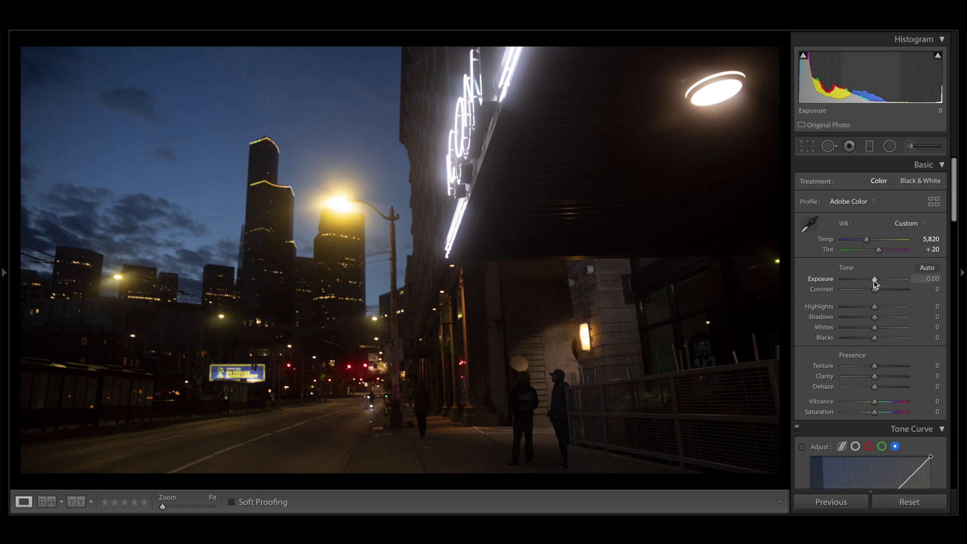
Set Exposure to -0.40, Contrast -5, Highlights -45, Shadows +27, Whites +14, Blacks +100 and Clarity -32
{"action": "left_click_drag", "start_coordinate": [875, 281], "coordinate": [873, 291]}
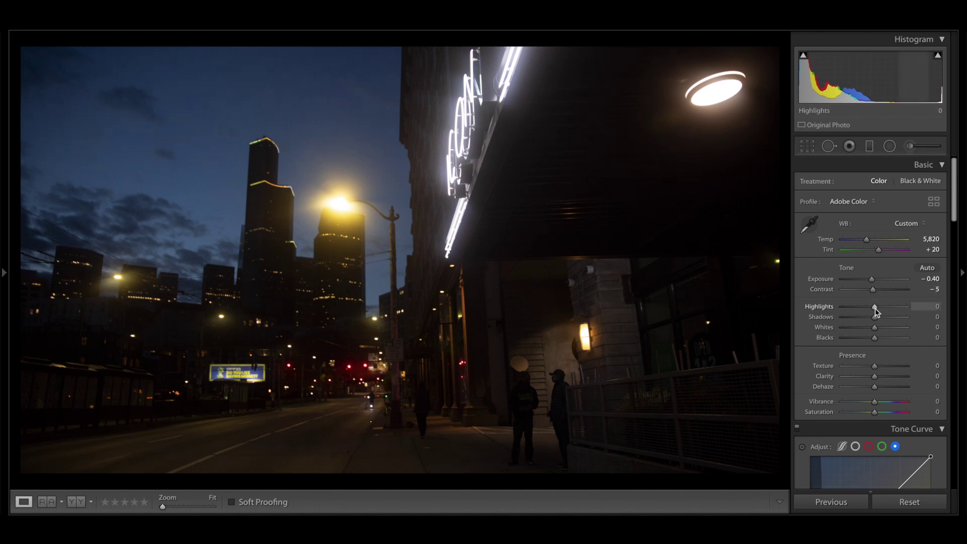
{"action": "left_click_drag", "start_coordinate": [875, 307], "coordinate": [862, 307]}
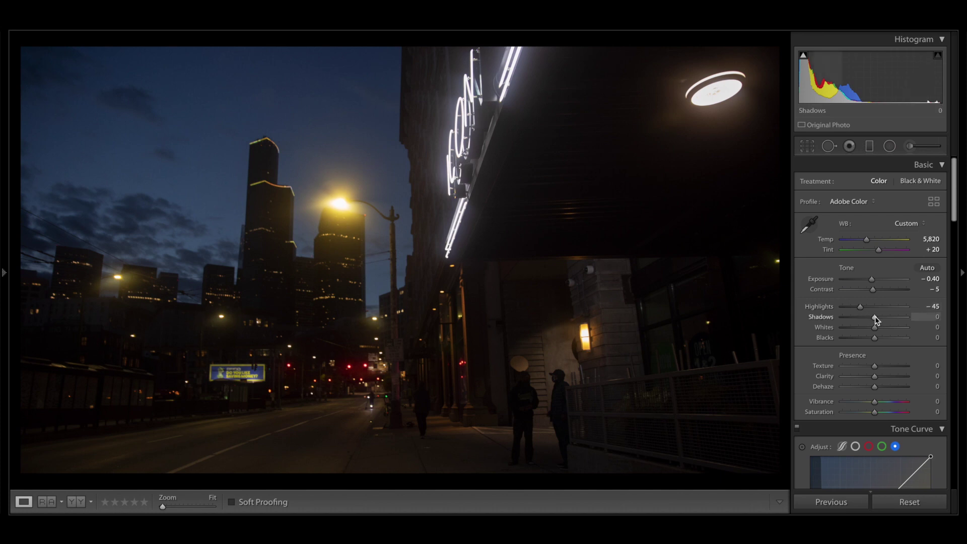
{"action": "left_click_drag", "start_coordinate": [875, 317], "coordinate": [882, 317]}
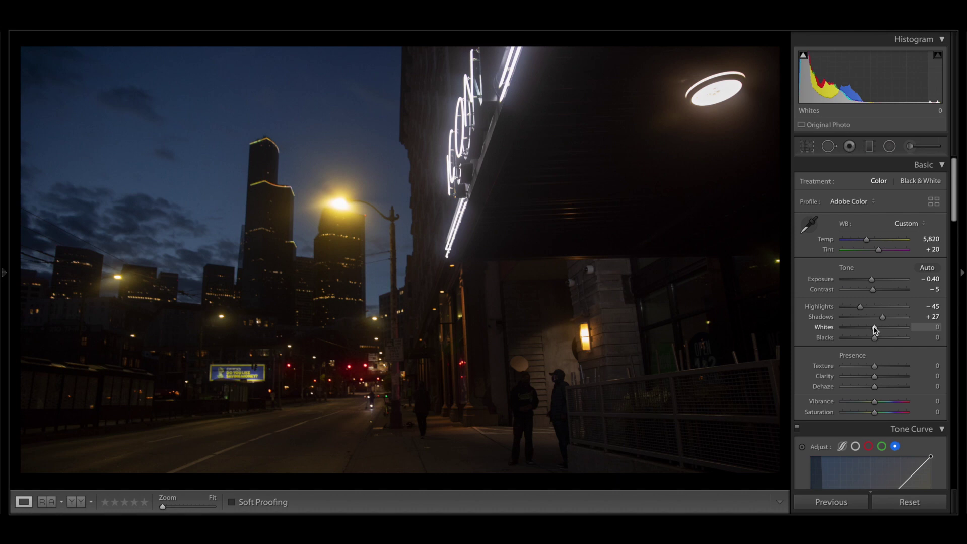
{"action": "left_click_drag", "start_coordinate": [873, 327], "coordinate": [877, 326]}
{"action": "left_click_drag", "start_coordinate": [876, 336], "coordinate": [944, 339]}
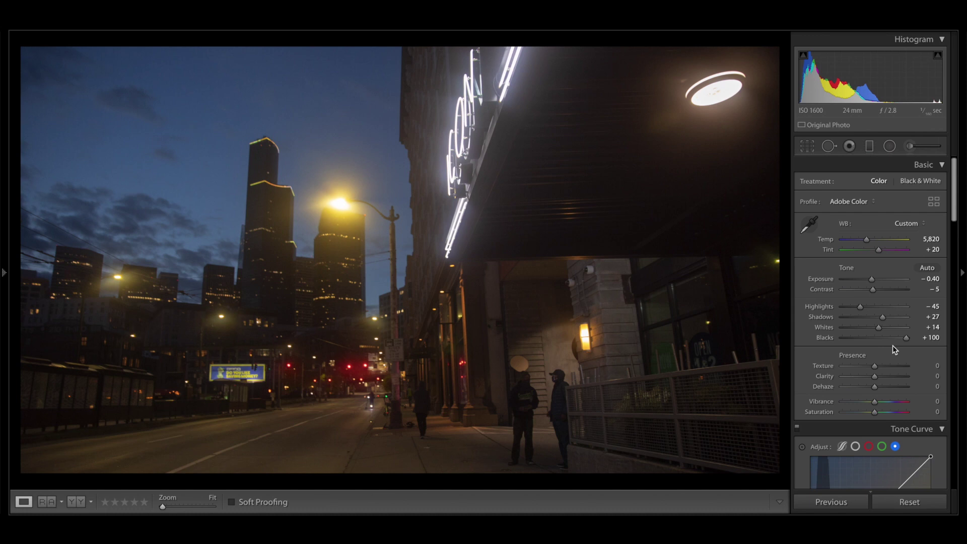
{"action": "scroll", "coordinate": [892, 346], "scroll_direction": "down", "scroll_amount": 1}
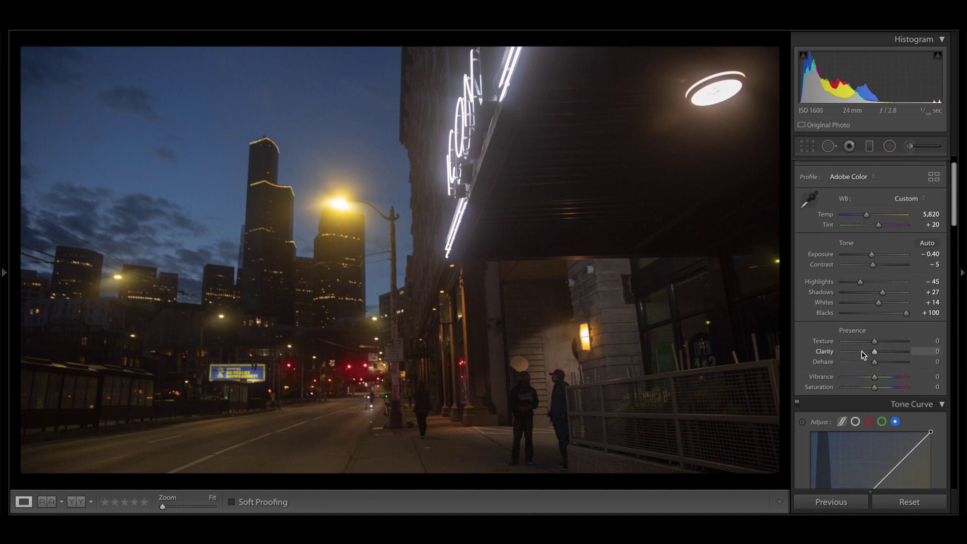
{"action": "left_click", "coordinate": [863, 351]}
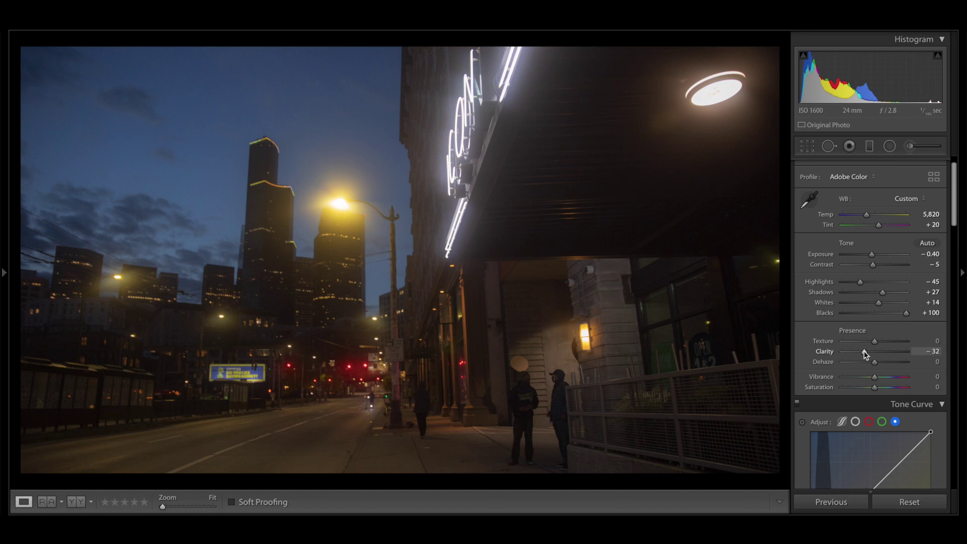
Shape the RGB point curve with a lifted black point and points at about 30/31, 116/143 and 167/208
{"action": "scroll", "coordinate": [863, 350], "scroll_direction": "down", "scroll_amount": 3}
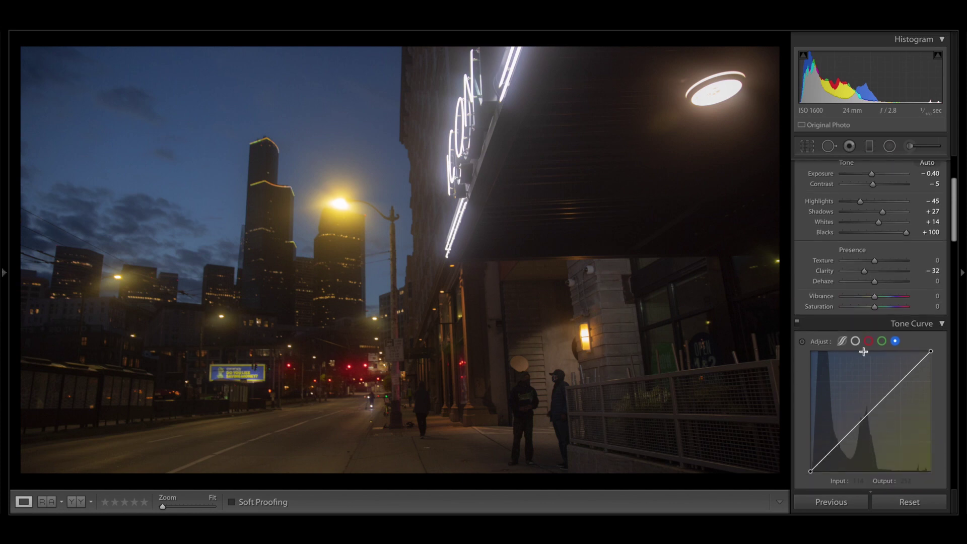
{"action": "left_click", "coordinate": [856, 341]}
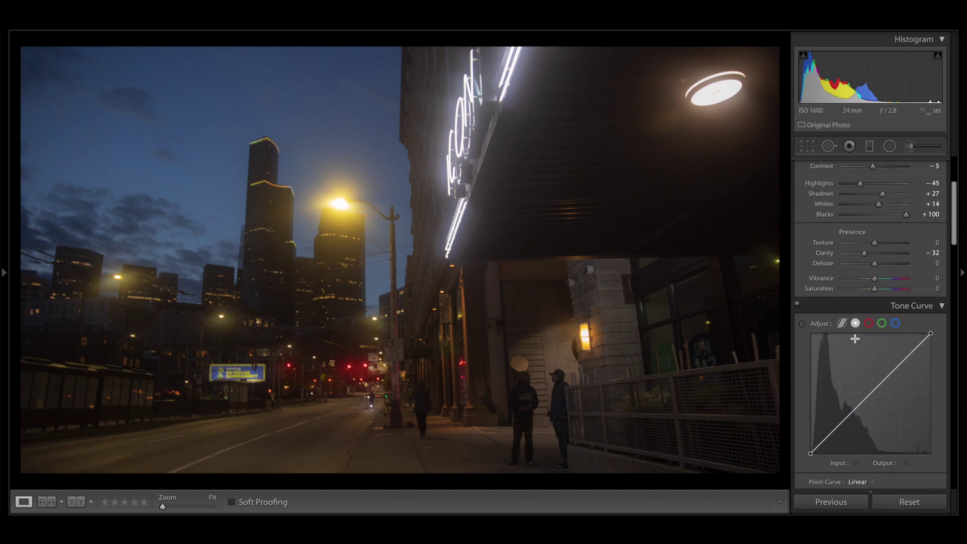
{"action": "left_click", "coordinate": [840, 424]}
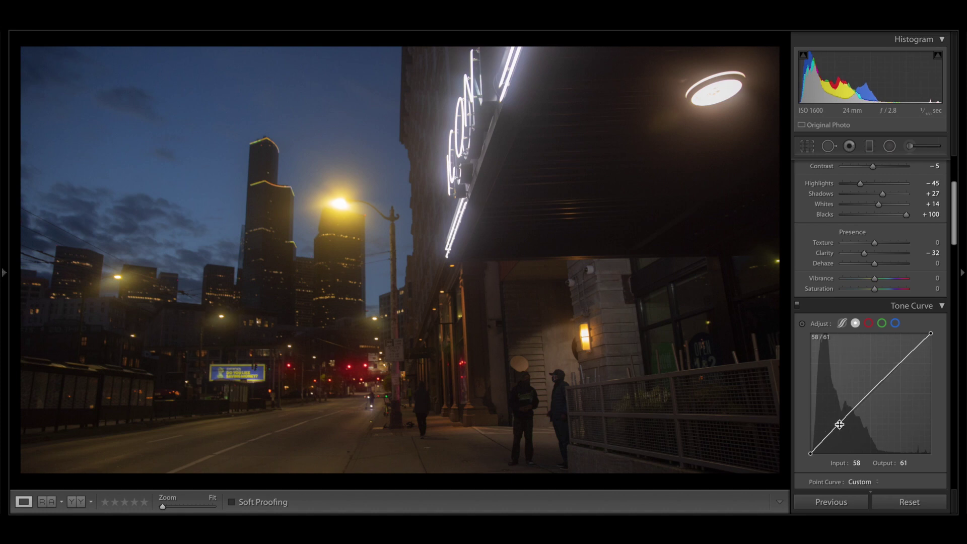
{"action": "left_click", "coordinate": [869, 393]}
{"action": "left_click", "coordinate": [900, 363]}
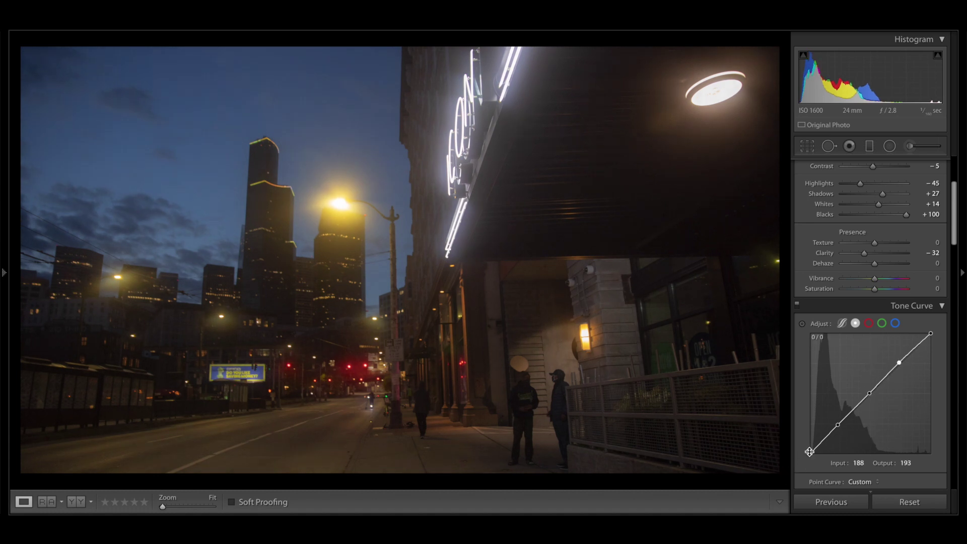
{"action": "mouse_move", "coordinate": [810, 452]}
{"action": "left_mouse_down"}
{"action": "mouse_move", "coordinate": [832, 432]}
{"action": "mouse_move", "coordinate": [826, 441]}
{"action": "left_mouse_up"}
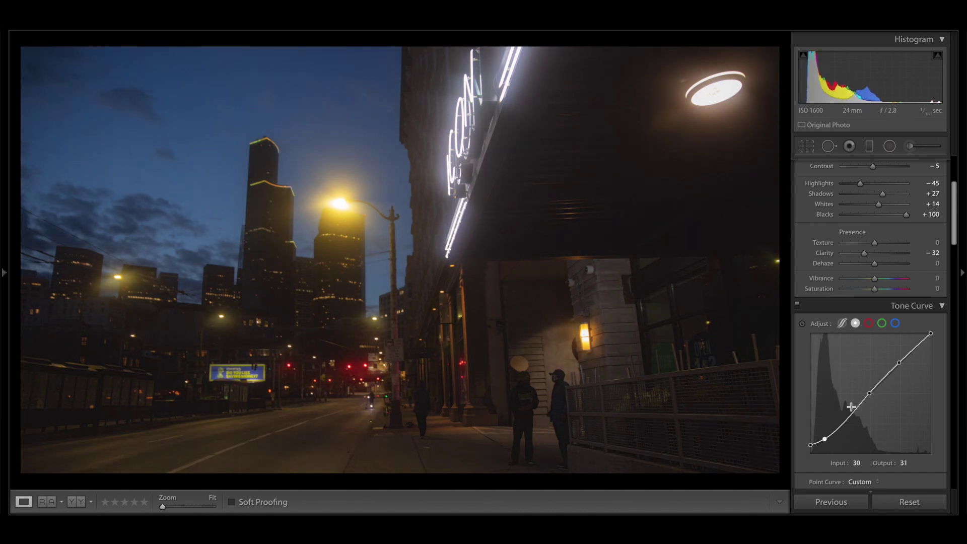
{"action": "left_click_drag", "start_coordinate": [870, 393], "coordinate": [863, 385]}
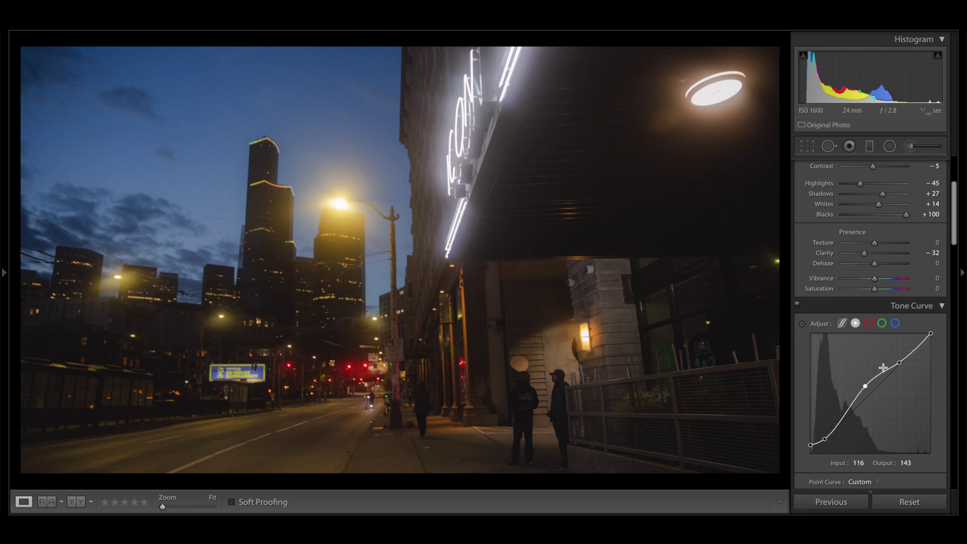
{"action": "mouse_move", "coordinate": [900, 364]}
{"action": "left_mouse_down"}
{"action": "mouse_move", "coordinate": [895, 351]}
{"action": "mouse_move", "coordinate": [890, 356]}
{"action": "left_mouse_up"}
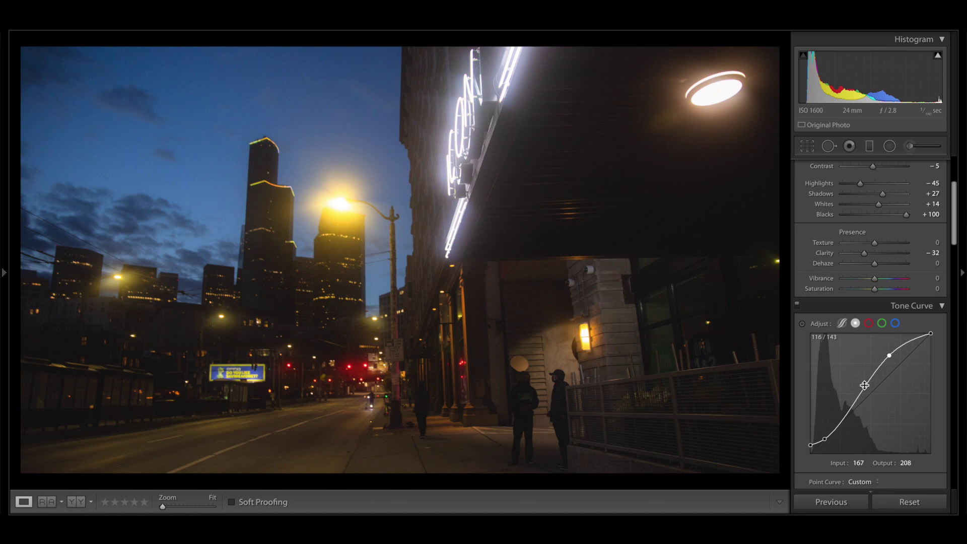
Shape the red channel curve with a shadow point at about 42/22, a midtone point at 102/102 and a slightly raised highlight point
{"action": "left_click", "coordinate": [869, 323]}
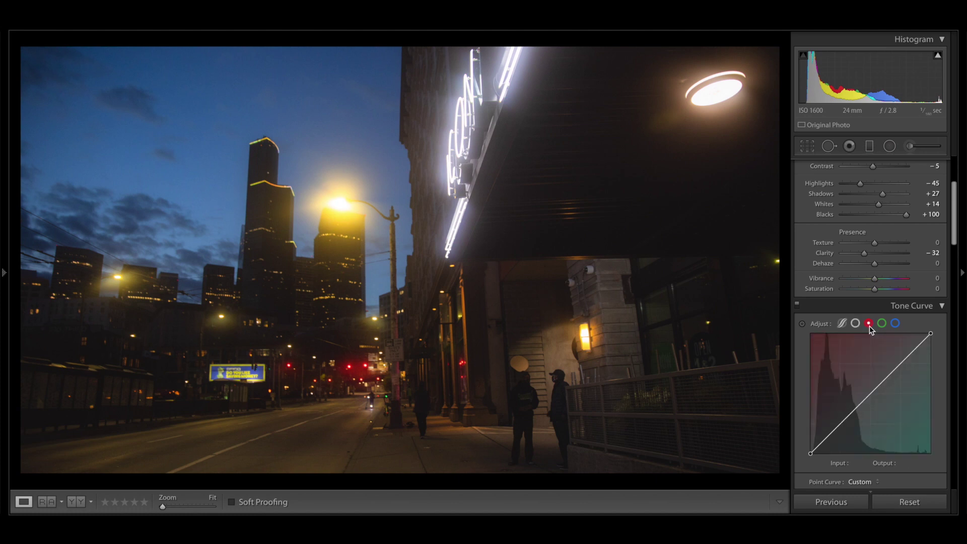
{"action": "left_click", "coordinate": [839, 423]}
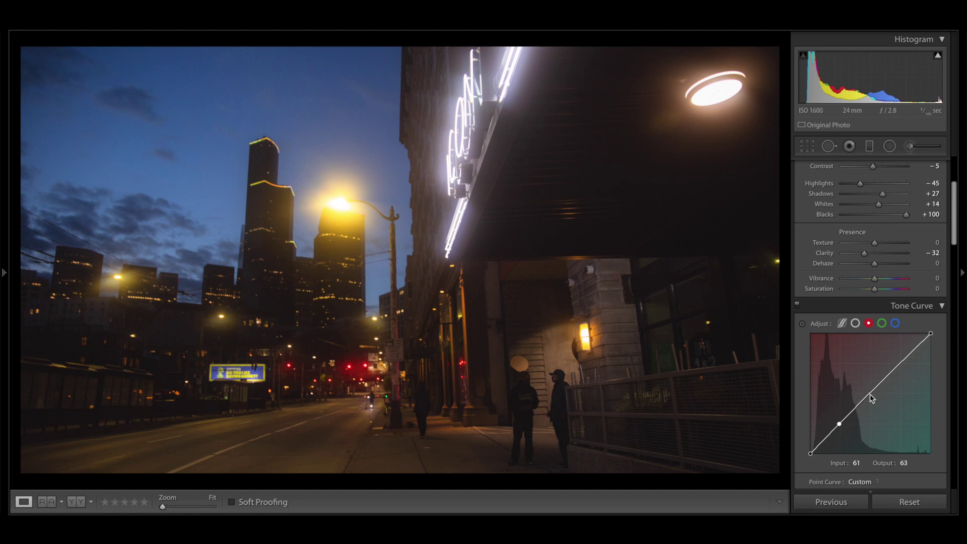
{"action": "left_click", "coordinate": [869, 393]}
{"action": "left_click", "coordinate": [901, 362]}
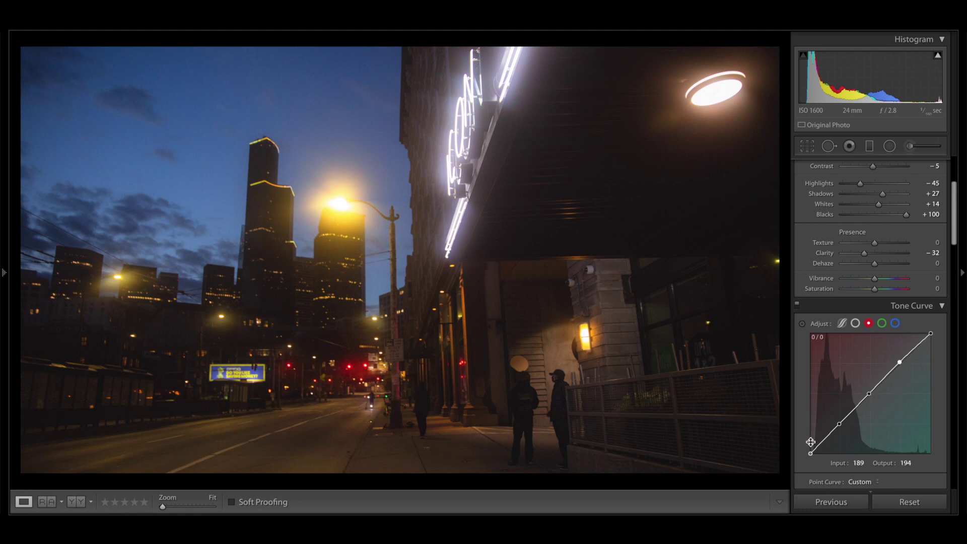
{"action": "left_click_drag", "start_coordinate": [839, 425], "coordinate": [828, 443]}
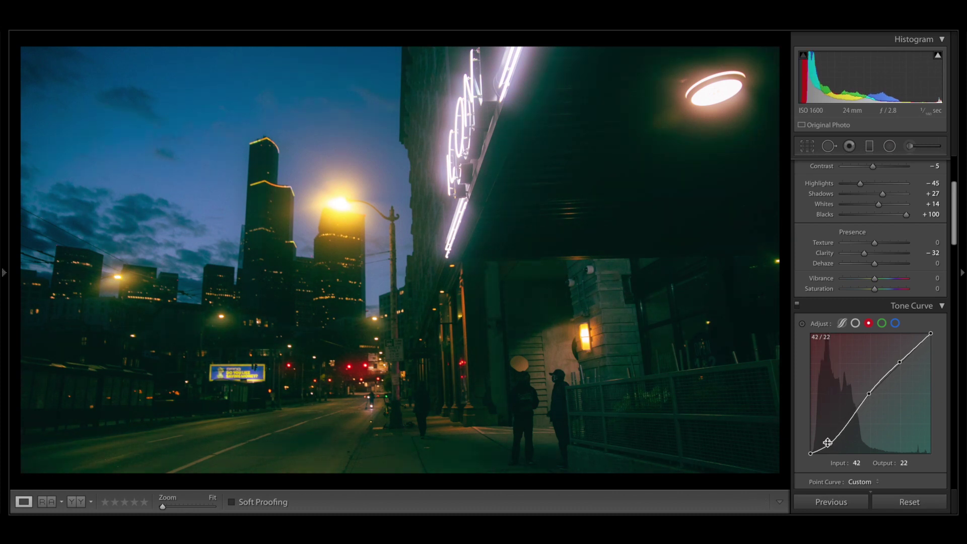
{"action": "mouse_move", "coordinate": [865, 400]}
{"action": "left_mouse_down"}
{"action": "mouse_move", "coordinate": [851, 404]}
{"action": "mouse_move", "coordinate": [859, 407]}
{"action": "left_mouse_up"}
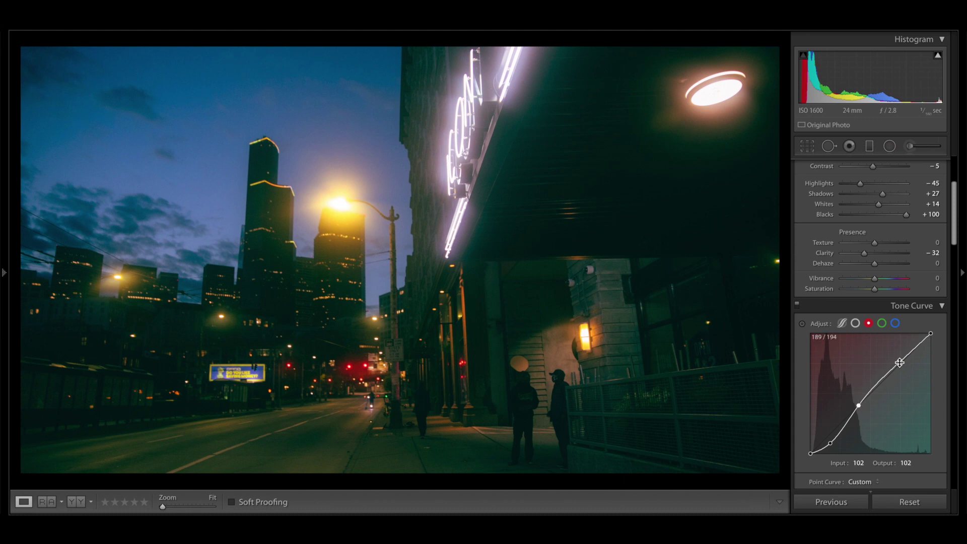
{"action": "left_click_drag", "start_coordinate": [900, 361], "coordinate": [896, 358]}
Shape the green channel curve into an S with points at about 45/29, 119/136 and 183/205
{"action": "left_click", "coordinate": [882, 323]}
{"action": "left_click_drag", "start_coordinate": [834, 427], "coordinate": [838, 424]}
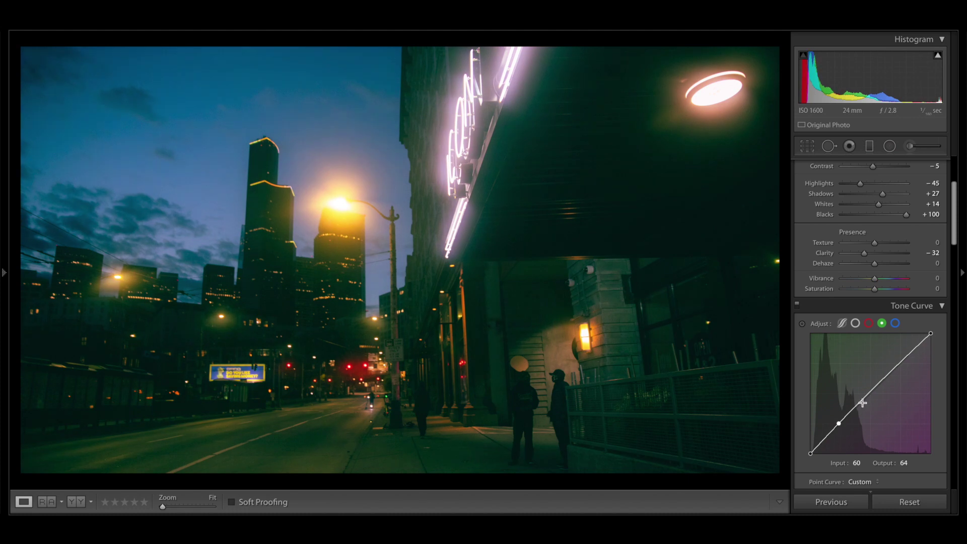
{"action": "left_click", "coordinate": [870, 392]}
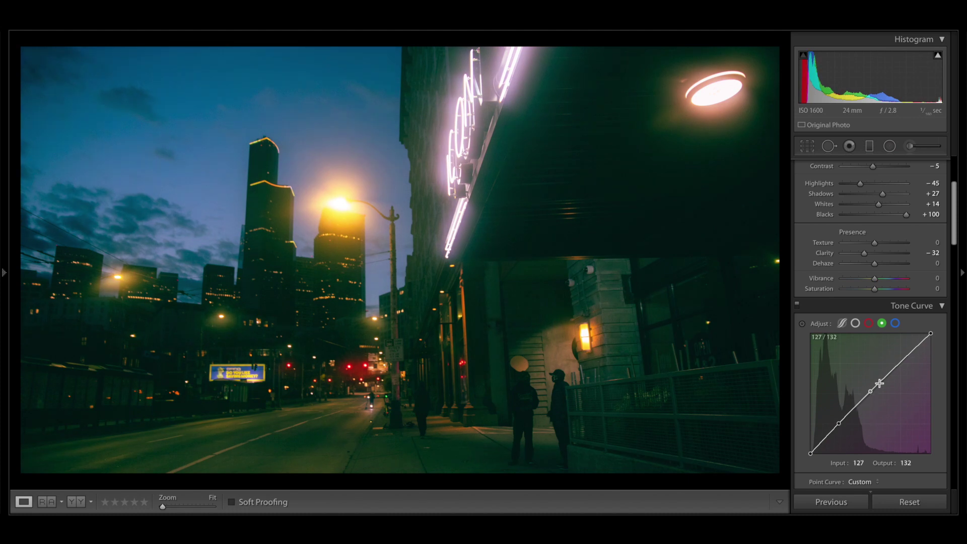
{"action": "left_click", "coordinate": [902, 362]}
{"action": "left_click_drag", "start_coordinate": [838, 424], "coordinate": [832, 443]}
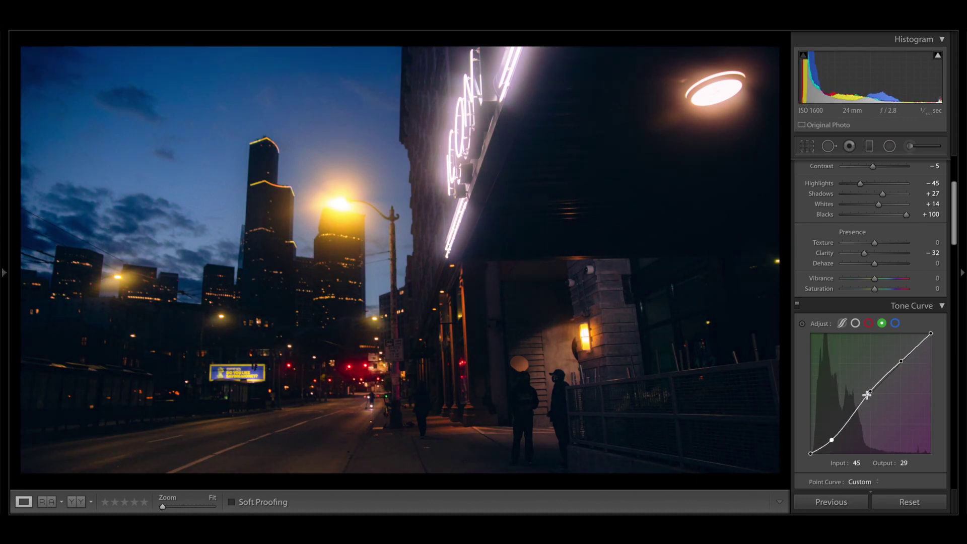
{"action": "left_click_drag", "start_coordinate": [870, 392], "coordinate": [868, 392]}
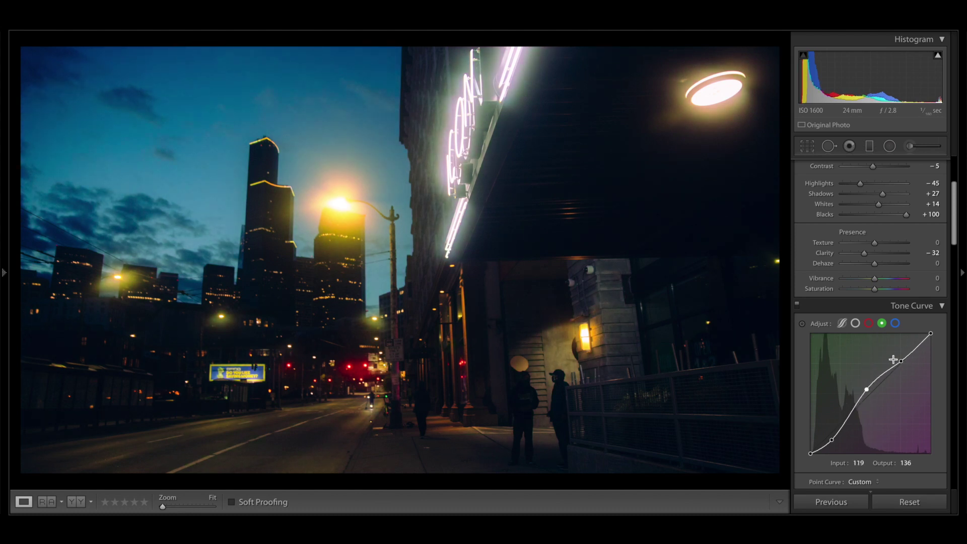
{"action": "left_click_drag", "start_coordinate": [900, 361], "coordinate": [899, 356]}
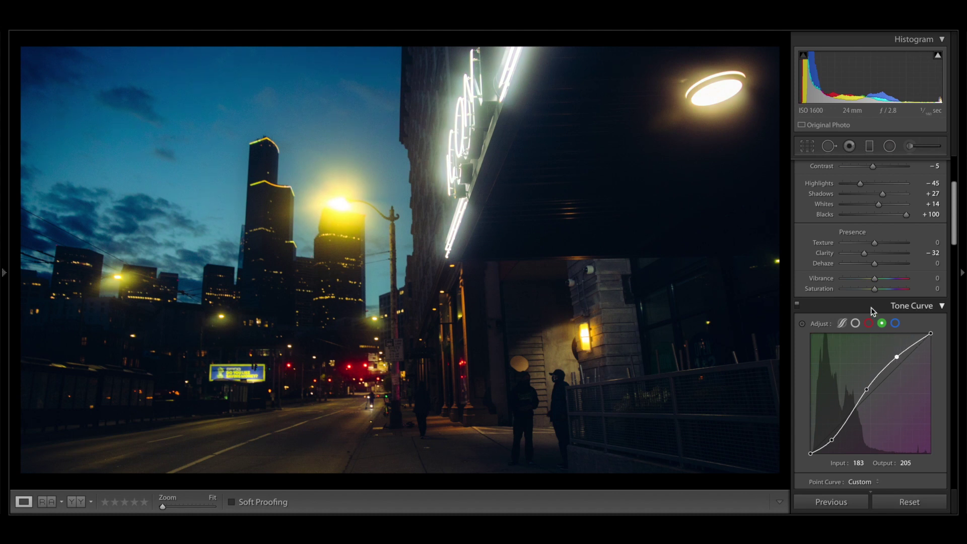
Shape the blue channel curve with points at about 48/29, 109/108 and 197/187
{"action": "left_click", "coordinate": [896, 323]}
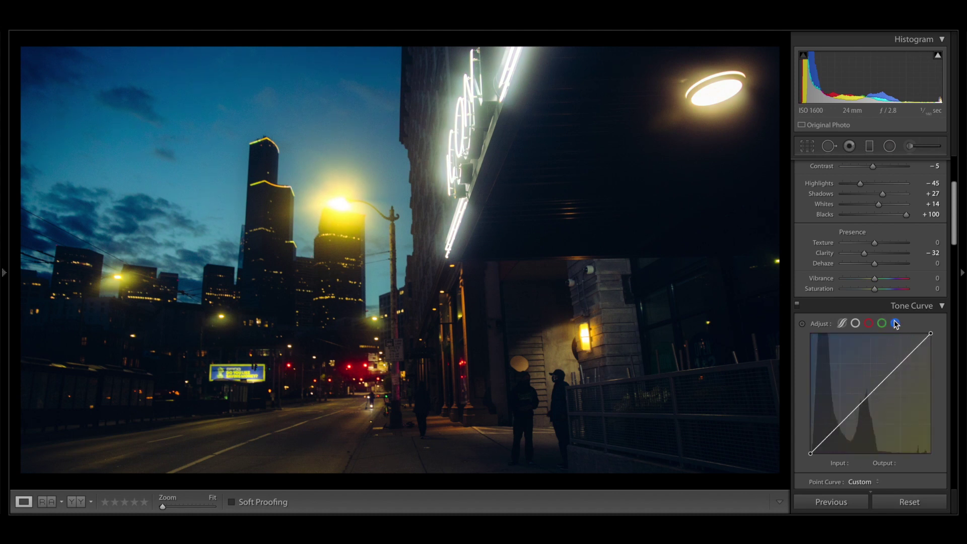
{"action": "left_click", "coordinate": [839, 423]}
{"action": "left_click", "coordinate": [869, 392]}
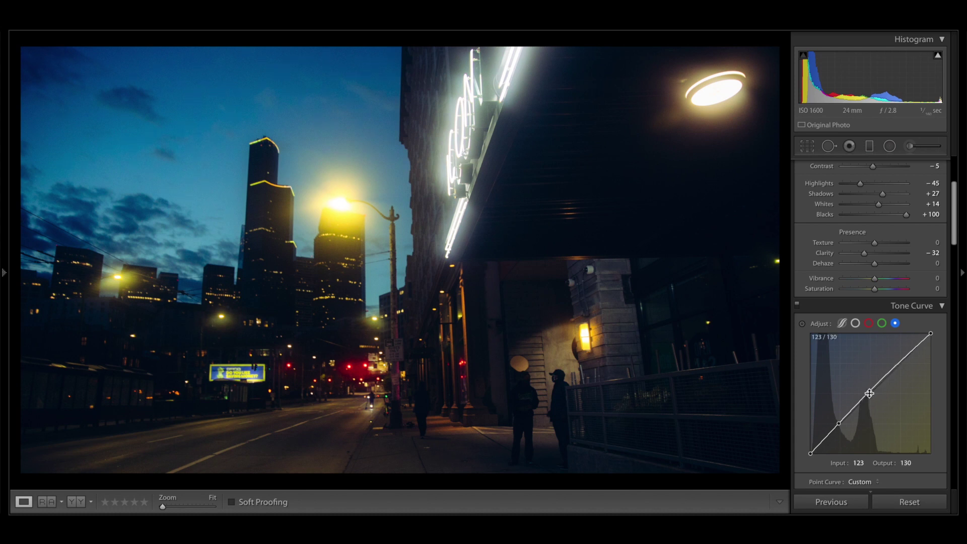
{"action": "left_click", "coordinate": [899, 363]}
{"action": "left_click_drag", "start_coordinate": [839, 424], "coordinate": [831, 440]}
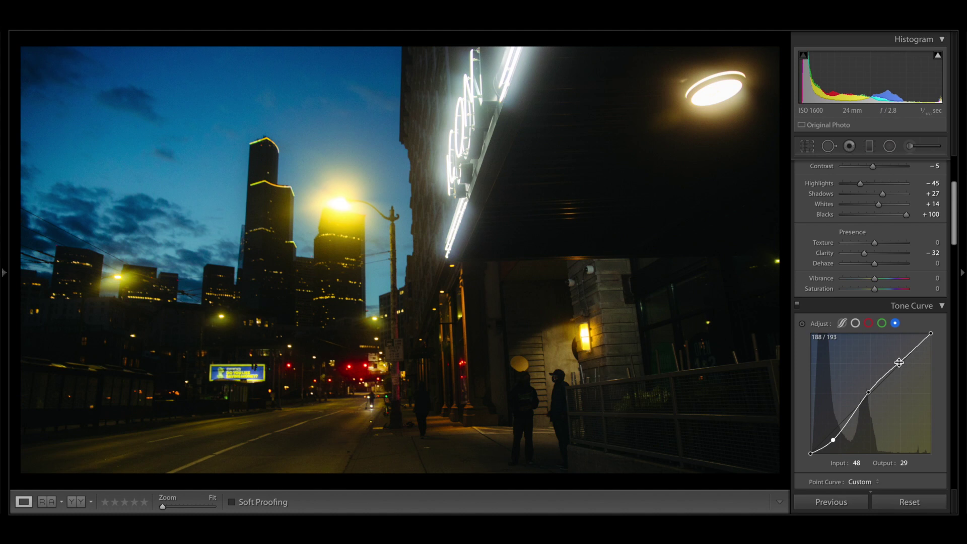
{"action": "left_click_drag", "start_coordinate": [899, 363], "coordinate": [906, 367]}
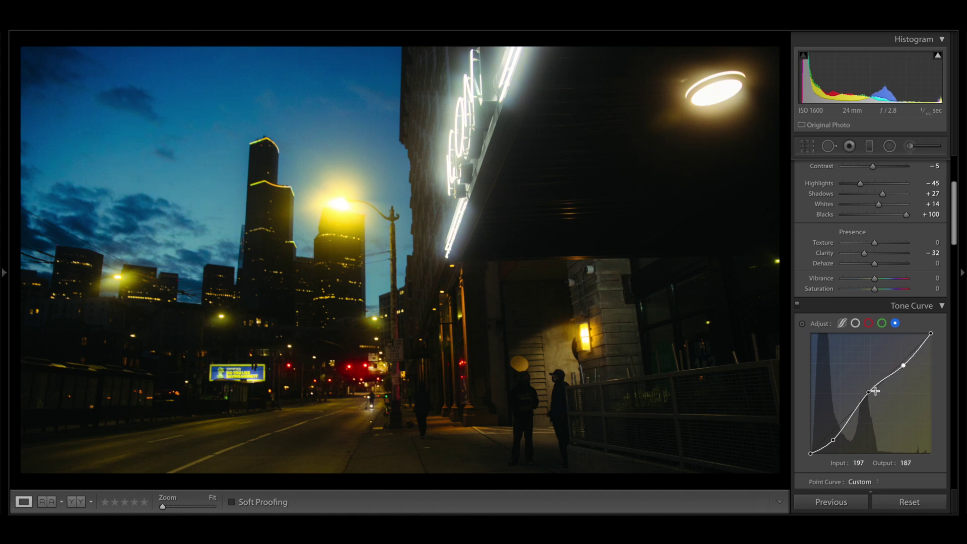
{"action": "left_click_drag", "start_coordinate": [869, 394], "coordinate": [862, 404]}
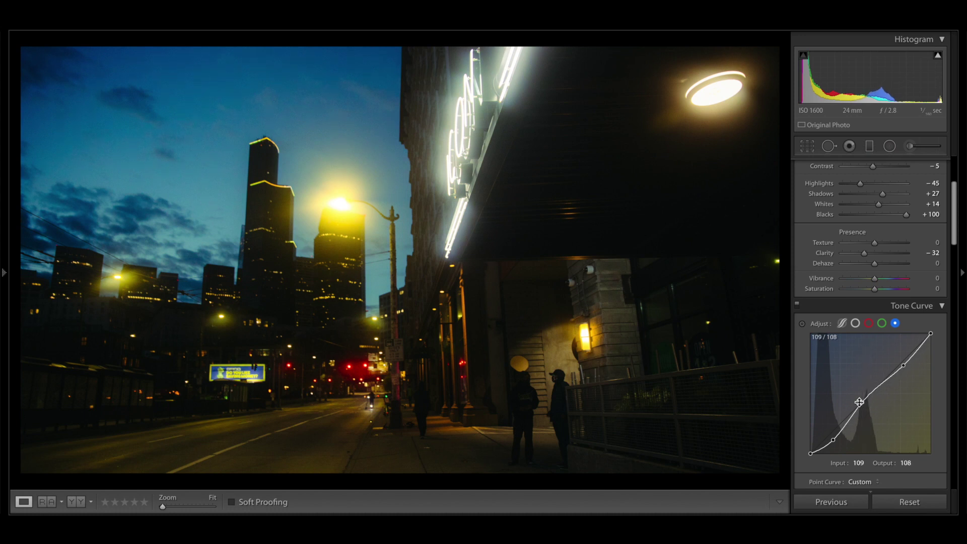
Split-tone the photo with highlights at hue 104, saturation 32 and shadows at hue 222, saturation 11
{"action": "scroll", "coordinate": [864, 353], "scroll_direction": "down", "scroll_amount": 5}
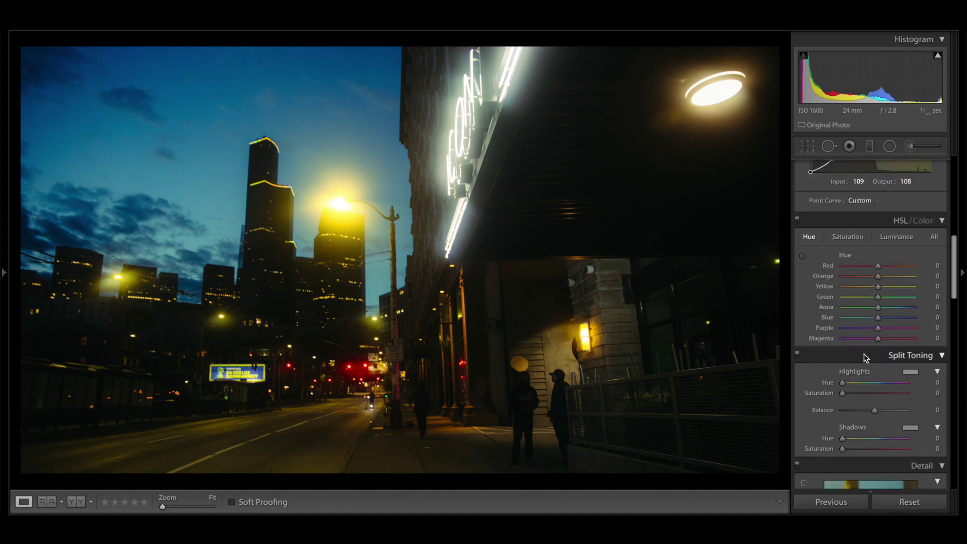
{"action": "mouse_move", "coordinate": [848, 393]}
{"action": "left_mouse_down"}
{"action": "mouse_move", "coordinate": [865, 394]}
{"action": "mouse_move", "coordinate": [848, 384]}
{"action": "mouse_move", "coordinate": [863, 384]}
{"action": "left_mouse_up"}
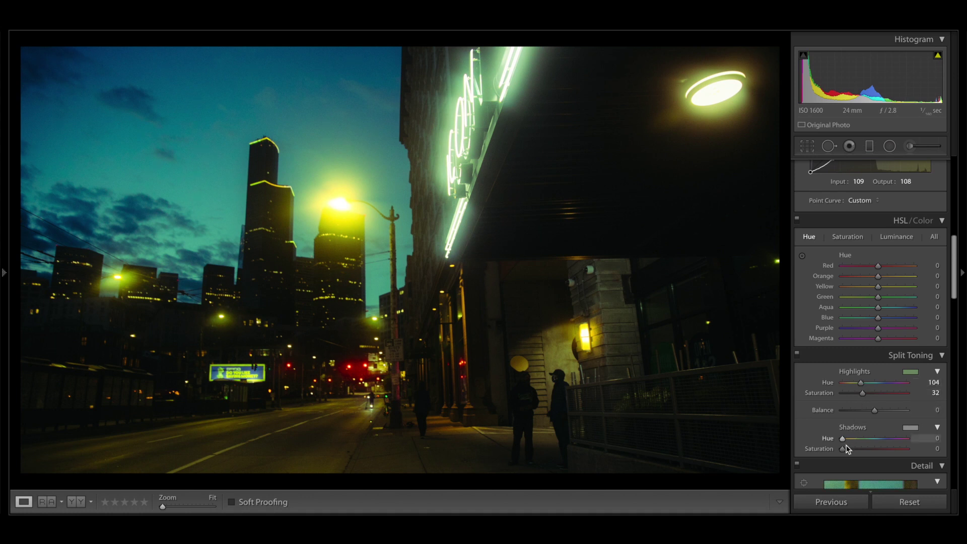
{"action": "left_click_drag", "start_coordinate": [849, 446], "coordinate": [850, 448]}
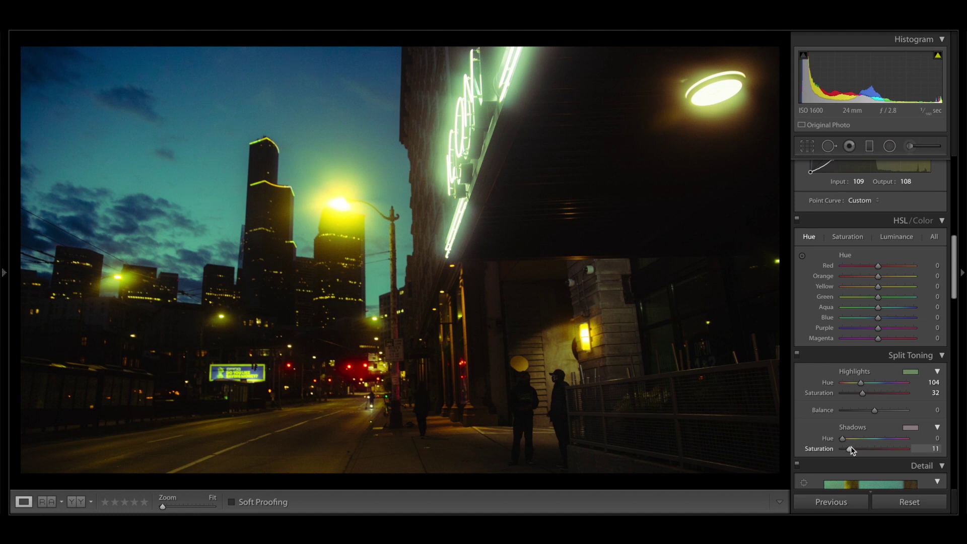
{"action": "left_click_drag", "start_coordinate": [843, 439], "coordinate": [881, 441]}
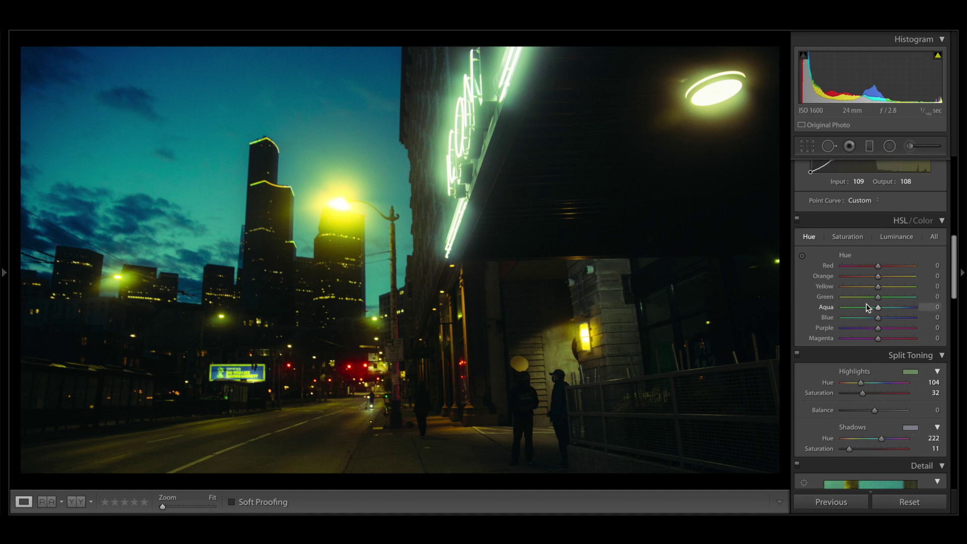
Shift the HSL hues to red +5, orange +12, yellow +12, green +15, purple +4 and magenta +25
{"action": "left_click_drag", "start_coordinate": [878, 266], "coordinate": [879, 265]}
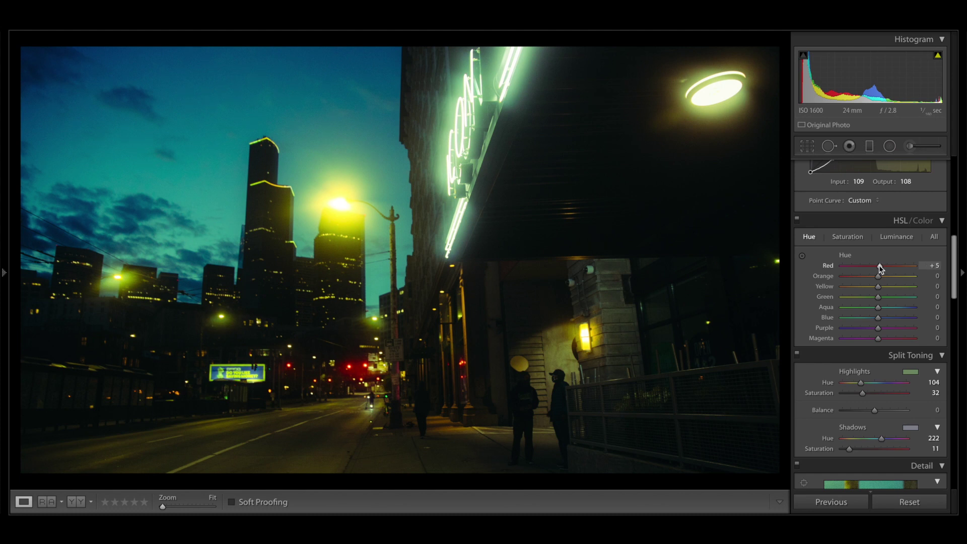
{"action": "left_click_drag", "start_coordinate": [883, 275], "coordinate": [886, 277]}
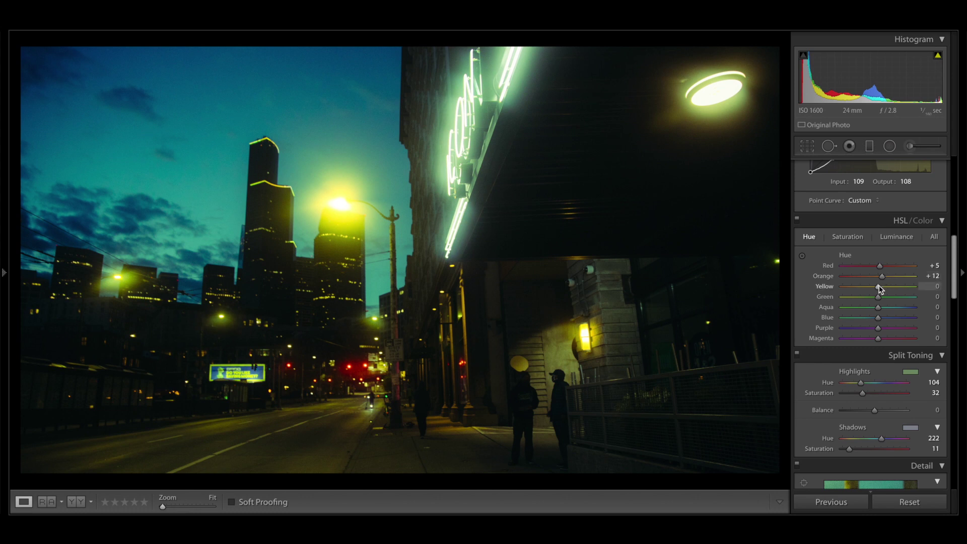
{"action": "left_click_drag", "start_coordinate": [879, 288], "coordinate": [882, 288]}
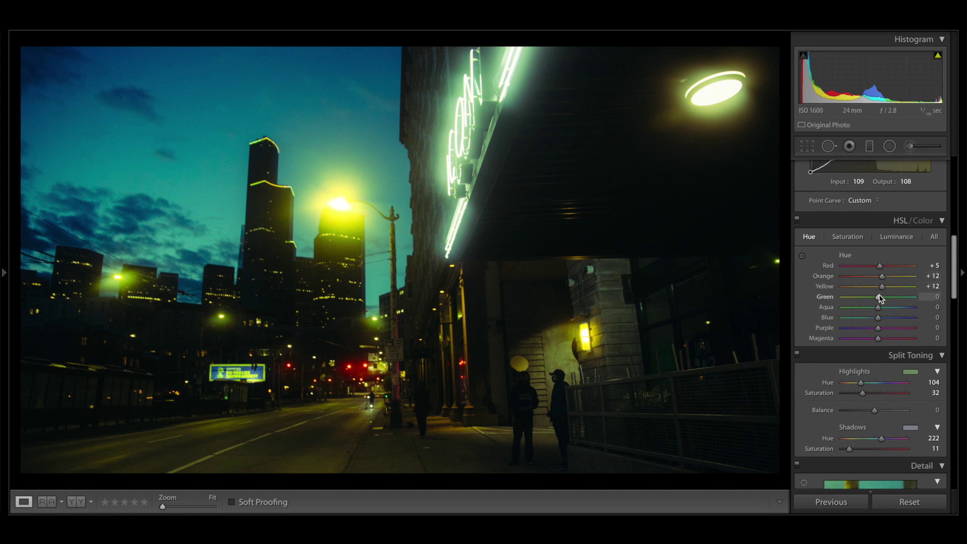
{"action": "left_click_drag", "start_coordinate": [879, 295], "coordinate": [884, 294]}
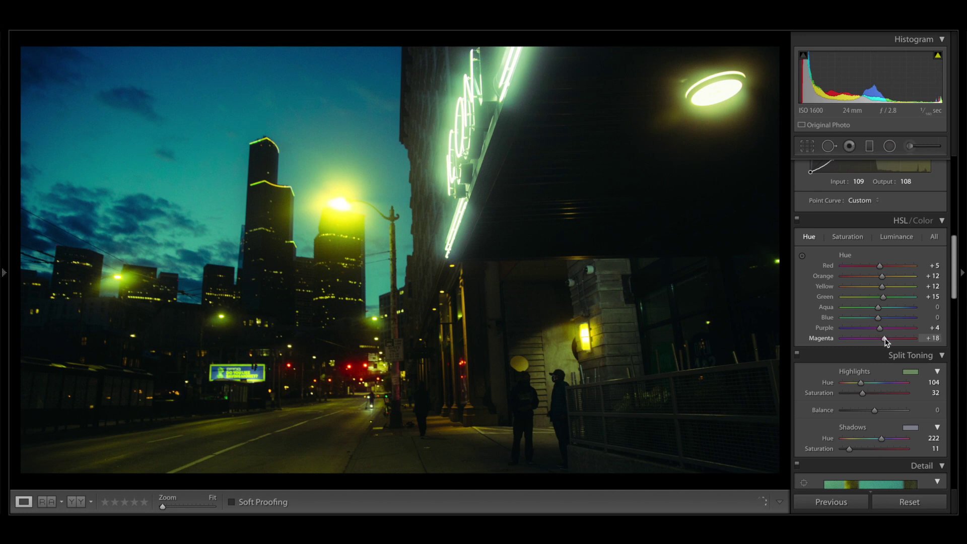
{"action": "left_click_drag", "start_coordinate": [885, 337], "coordinate": [886, 338]}
Set HSL saturation to red +13, green -74, aqua -92 and blue -63, and slightly reduce purple and magenta
{"action": "left_click", "coordinate": [848, 237]}
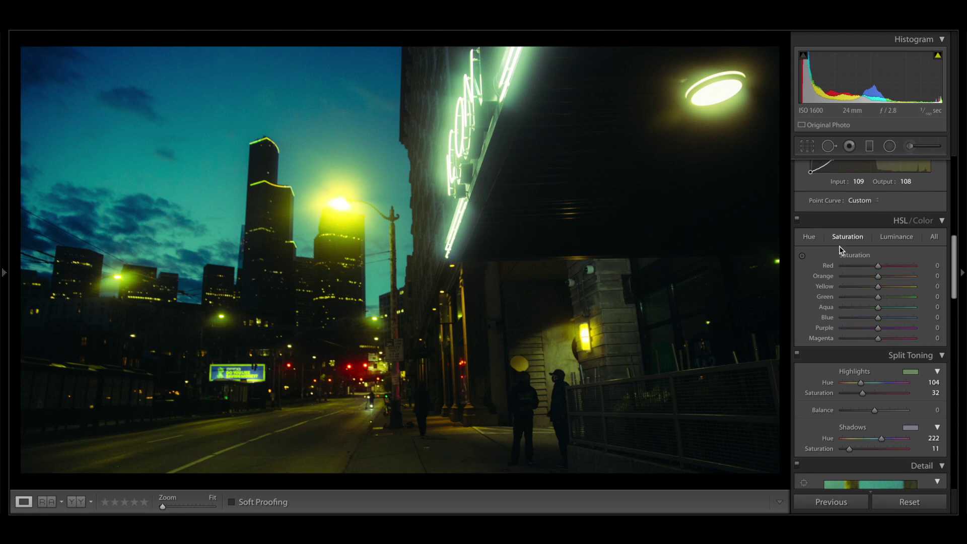
{"action": "left_click_drag", "start_coordinate": [876, 265], "coordinate": [883, 267]}
{"action": "left_click_drag", "start_coordinate": [878, 297], "coordinate": [852, 298]}
{"action": "left_click_drag", "start_coordinate": [858, 308], "coordinate": [844, 304]}
{"action": "left_click_drag", "start_coordinate": [859, 316], "coordinate": [853, 316]}
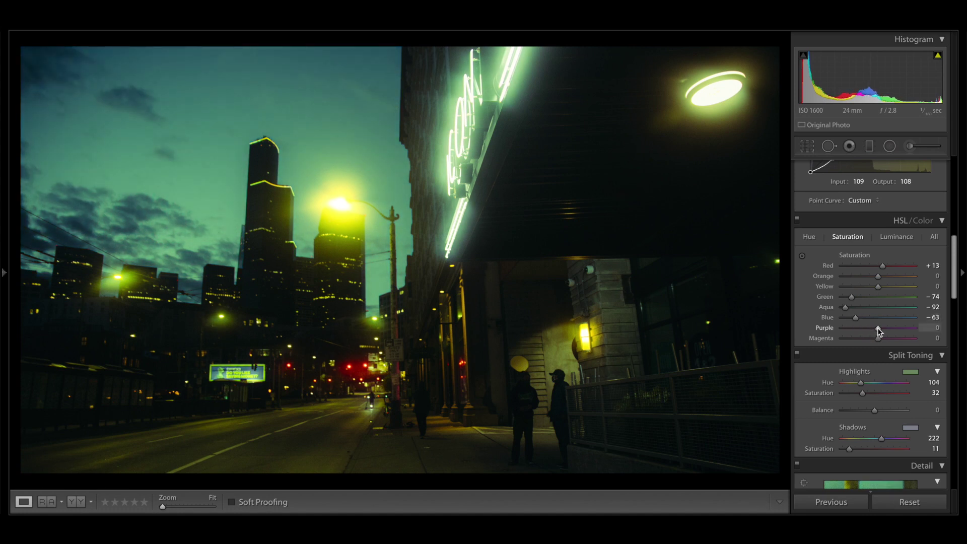
{"action": "left_click_drag", "start_coordinate": [876, 330], "coordinate": [875, 331]}
{"action": "left_click_drag", "start_coordinate": [878, 338], "coordinate": [873, 339]}
Set HSL luminance to red -20, orange +5, green +10, blue -10 and purple -15
{"action": "left_click", "coordinate": [897, 236]}
{"action": "left_click_drag", "start_coordinate": [878, 266], "coordinate": [880, 278]}
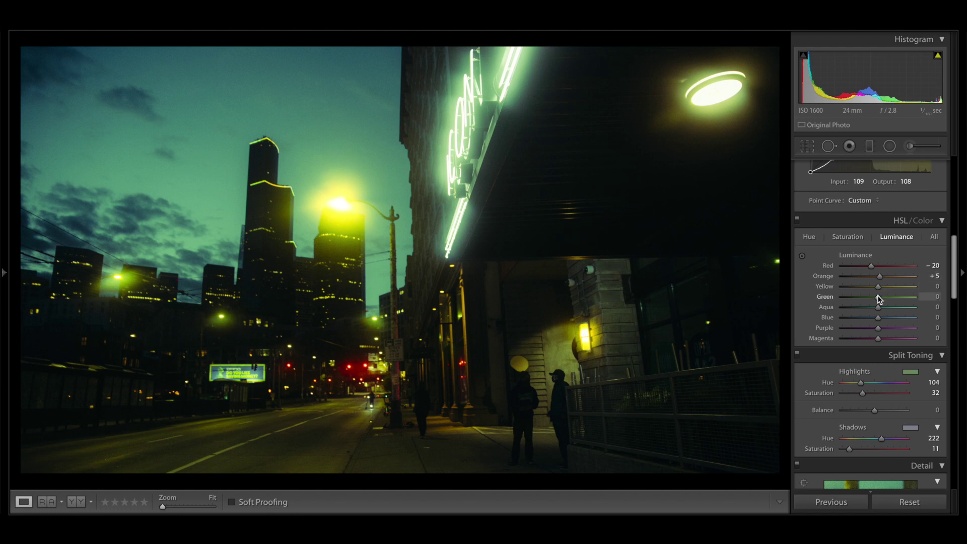
{"action": "left_click_drag", "start_coordinate": [878, 298], "coordinate": [882, 299]}
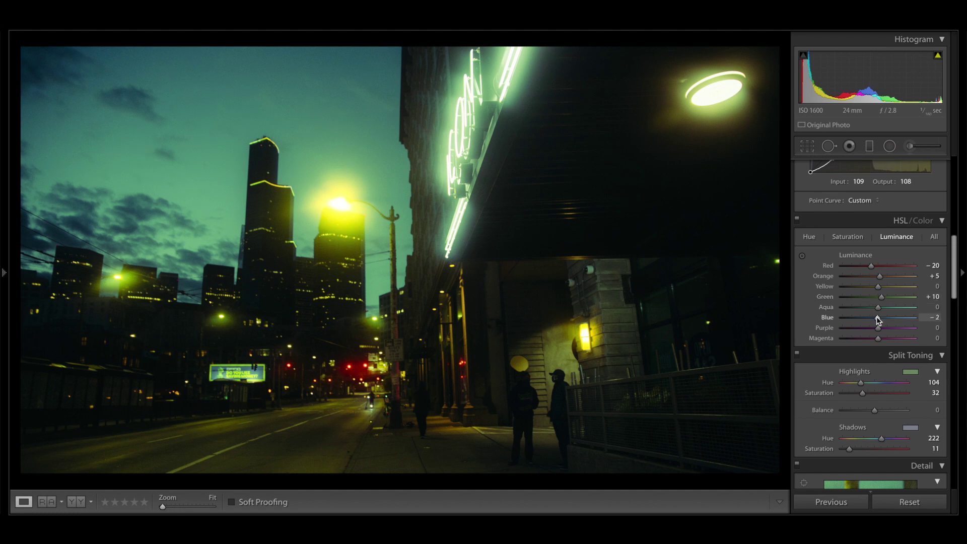
{"action": "left_click_drag", "start_coordinate": [878, 319], "coordinate": [874, 319]}
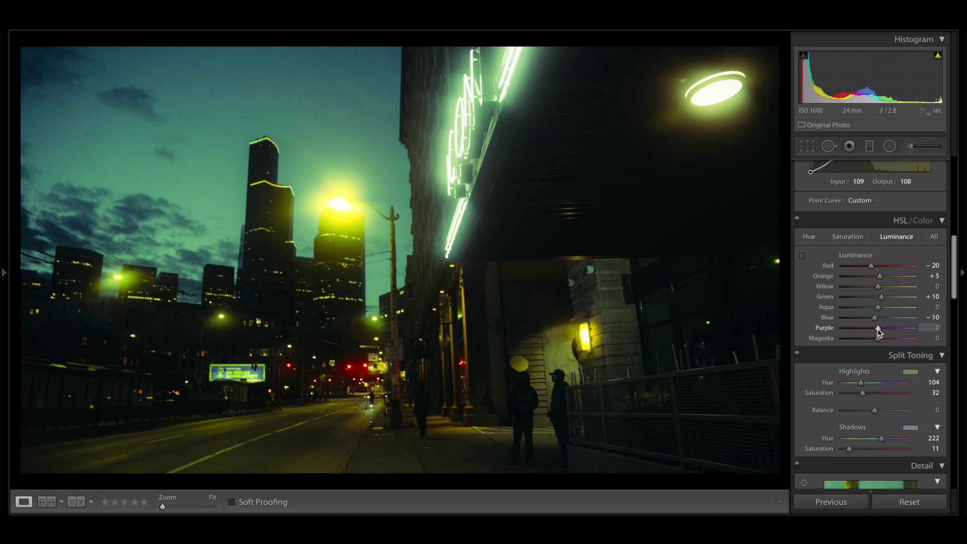
{"action": "left_click_drag", "start_coordinate": [878, 328], "coordinate": [873, 328]}
Warm the street lights by shifting the HSL hues to red -1, orange -50 and yellow -53
{"action": "scroll", "coordinate": [874, 332], "scroll_direction": "up", "scroll_amount": 3}
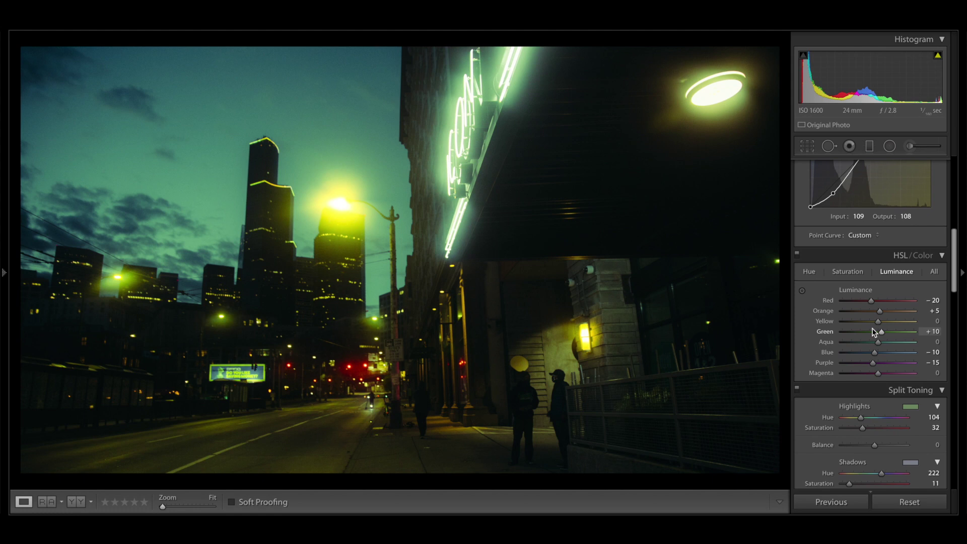
{"action": "left_click", "coordinate": [810, 273]}
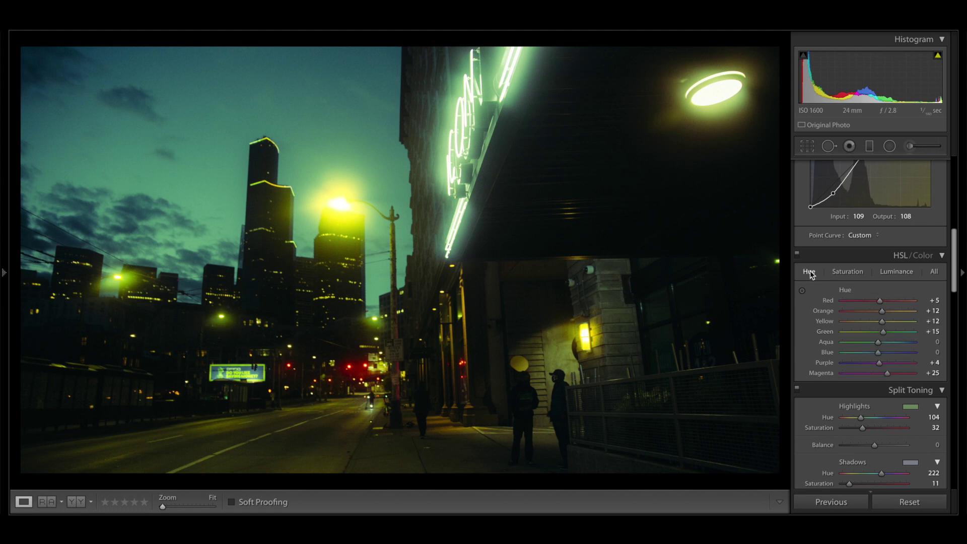
{"action": "left_click_drag", "start_coordinate": [881, 310], "coordinate": [860, 324]}
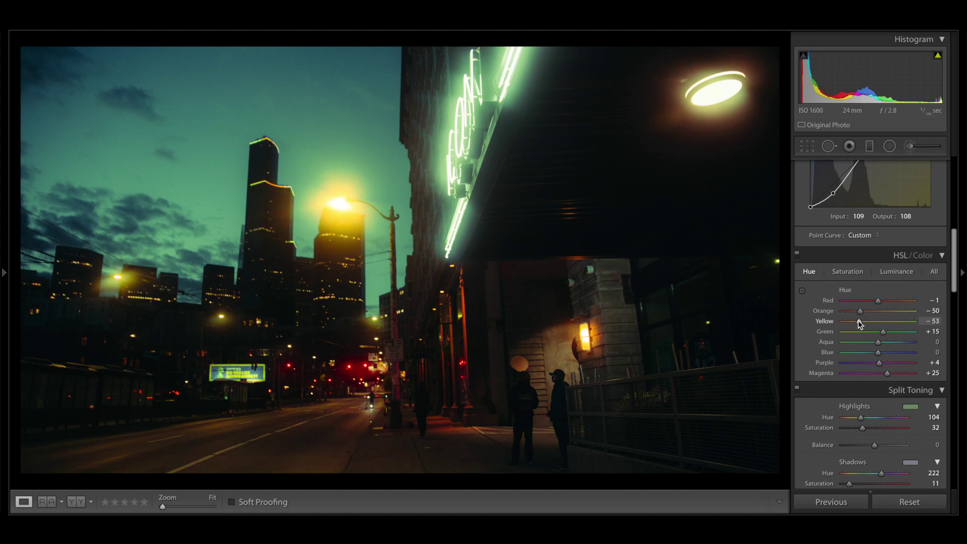
Raise the basic shadows to +70 and pull the whites well below zero
{"action": "scroll", "coordinate": [861, 324], "scroll_direction": "up", "scroll_amount": 10}
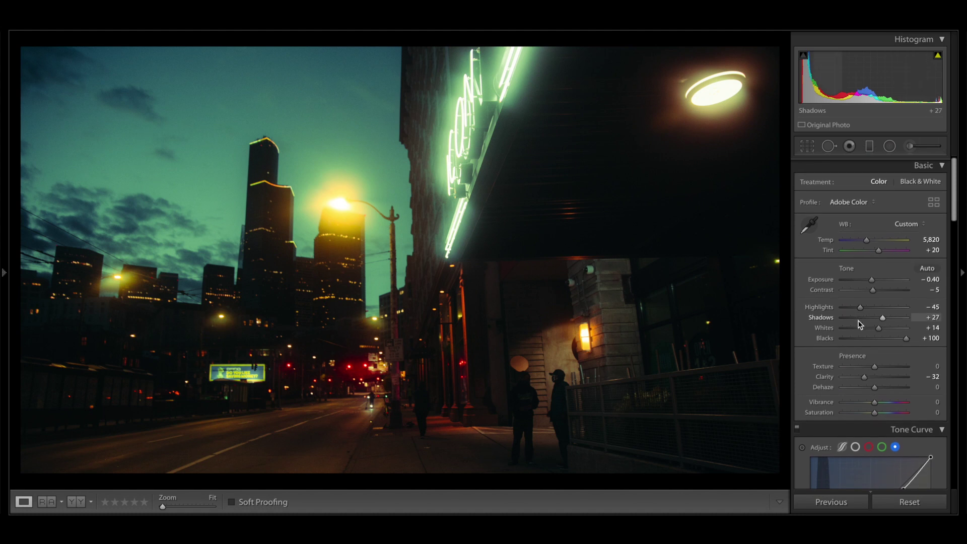
{"action": "left_click_drag", "start_coordinate": [887, 317], "coordinate": [897, 318]}
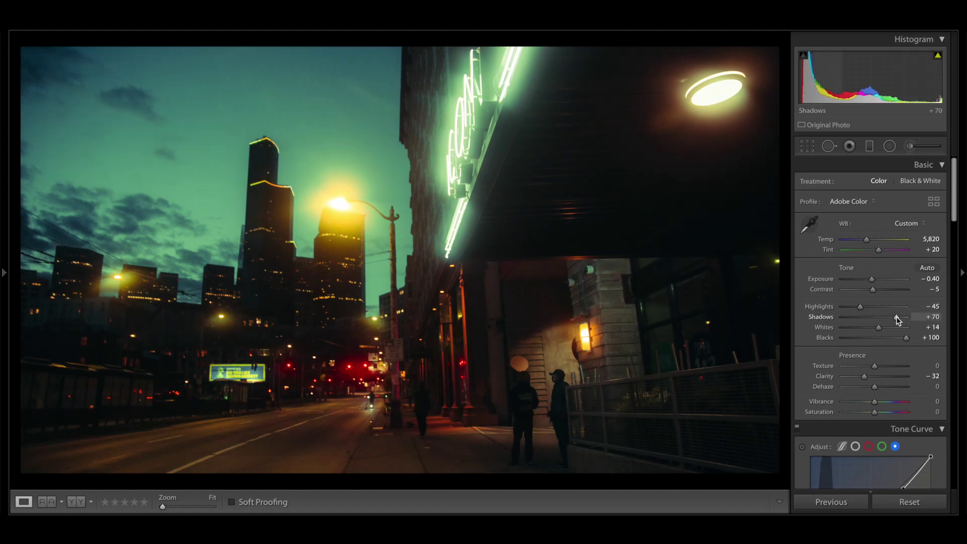
{"action": "left_click", "coordinate": [862, 328]}
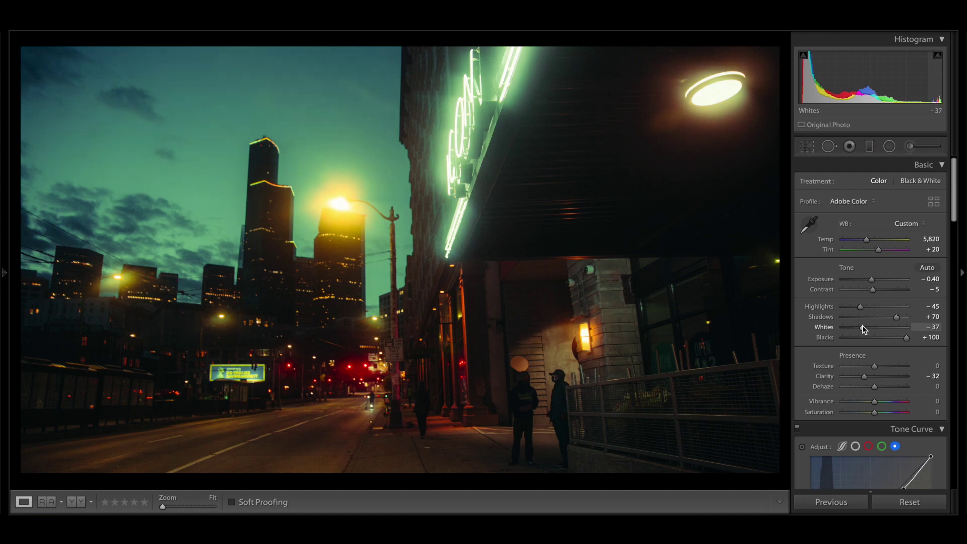
{"action": "left_click_drag", "start_coordinate": [862, 328], "coordinate": [865, 327]}
Add film grain to the photo, leaving sharpening, noise reduction, lens corrections and transform at their defaults
{"action": "scroll", "coordinate": [900, 449], "scroll_direction": "down", "scroll_amount": 15}
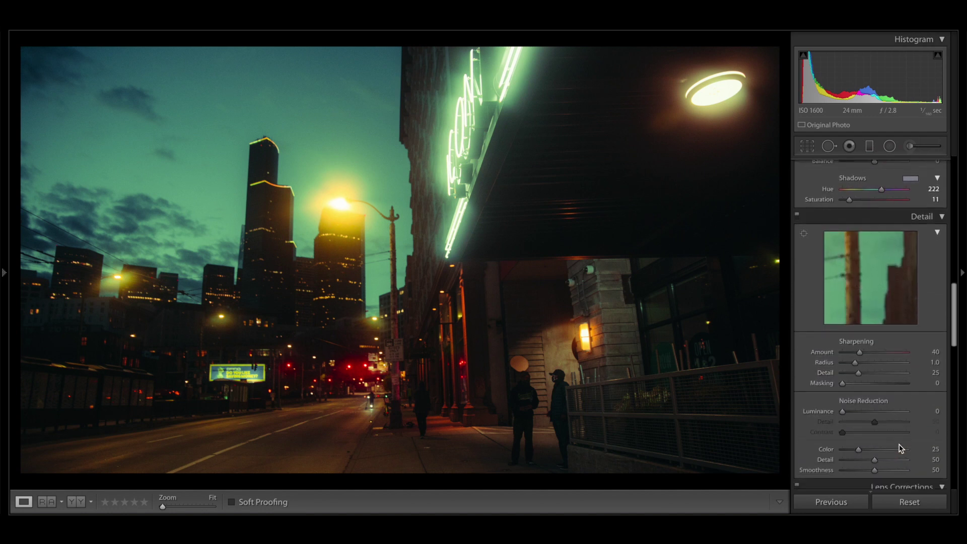
{"action": "scroll", "coordinate": [901, 449], "scroll_direction": "down", "scroll_amount": 1}
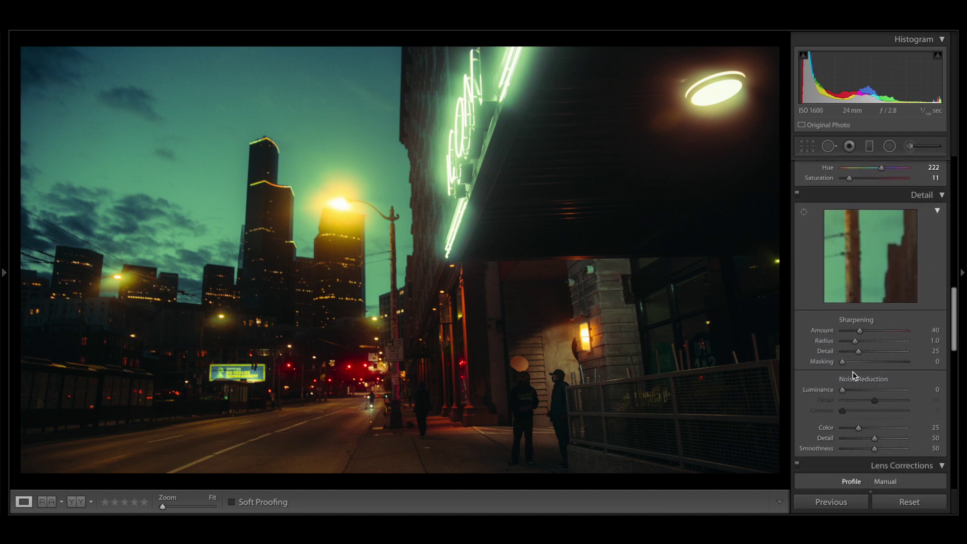
{"action": "scroll", "coordinate": [854, 373], "scroll_direction": "down", "scroll_amount": 4}
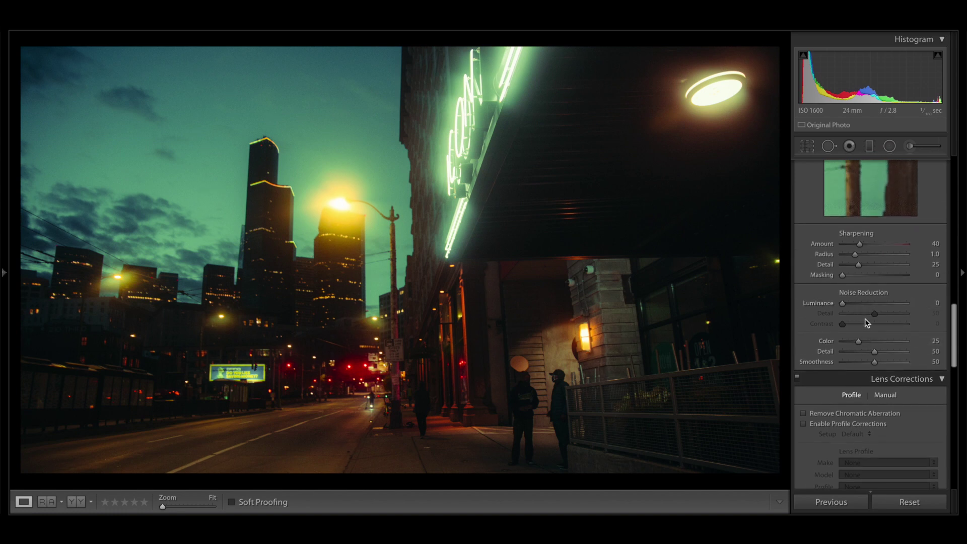
{"action": "scroll", "coordinate": [867, 313], "scroll_direction": "down", "scroll_amount": 2}
{"action": "scroll", "coordinate": [867, 312], "scroll_direction": "down", "scroll_amount": 10}
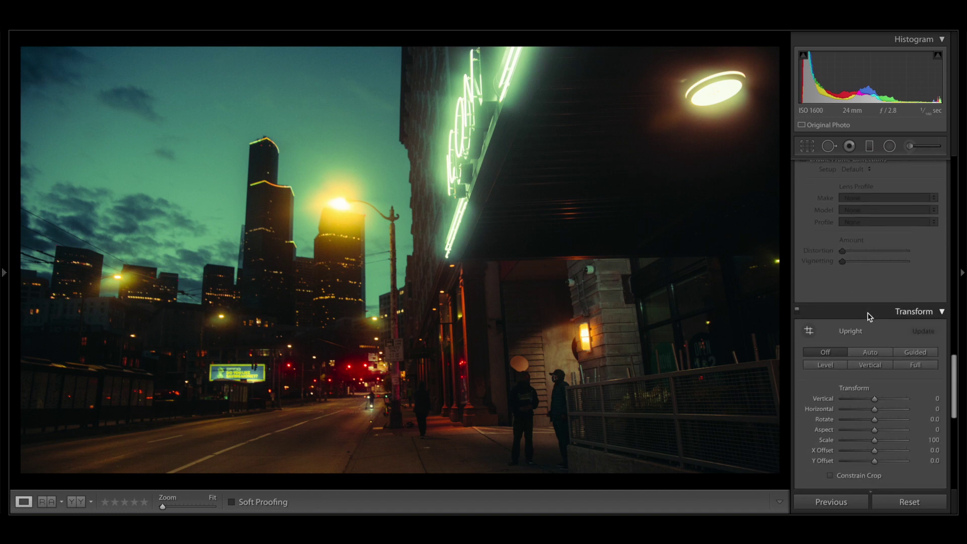
{"action": "scroll", "coordinate": [868, 312], "scroll_direction": "down", "scroll_amount": 4}
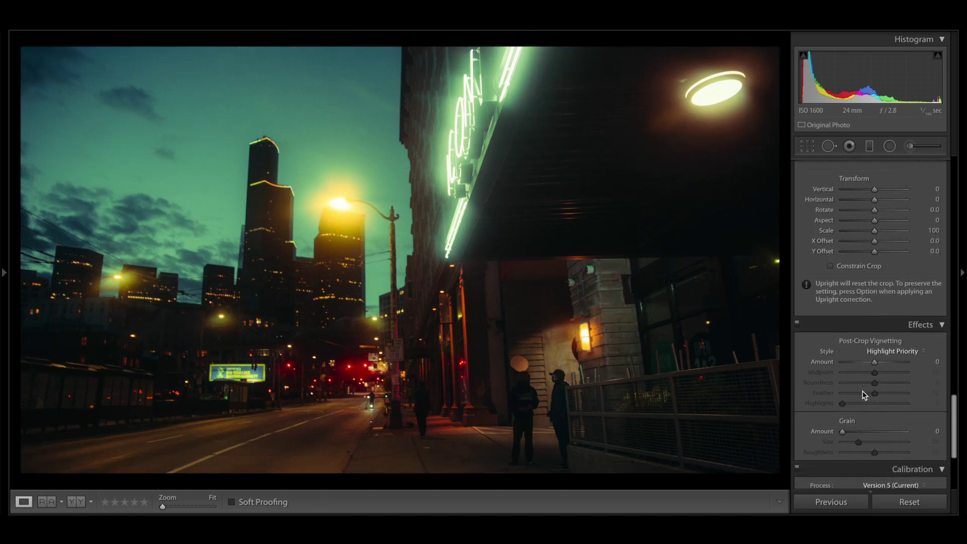
{"action": "left_click", "coordinate": [866, 431]}
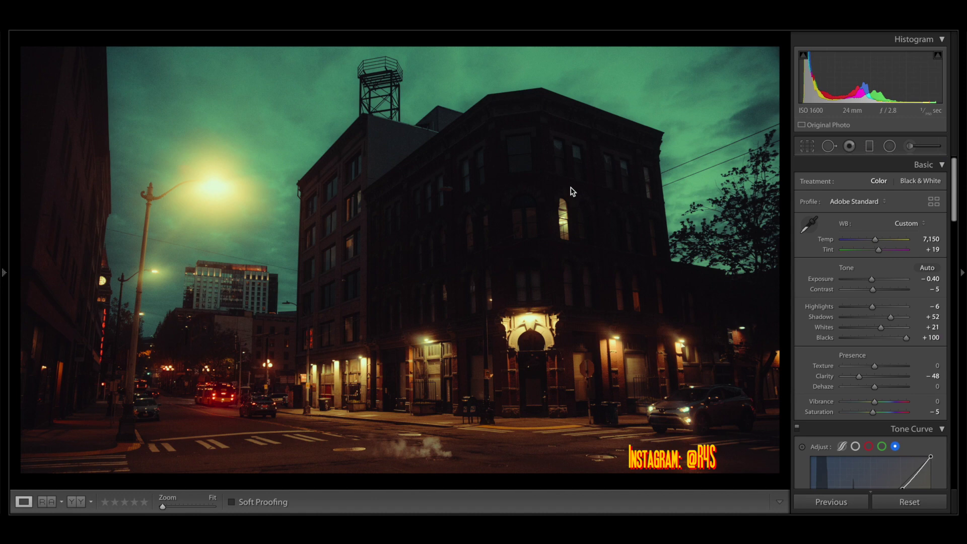
Crop the night photo of the corner building to a wider frame
{"action": "key", "text": "r"}
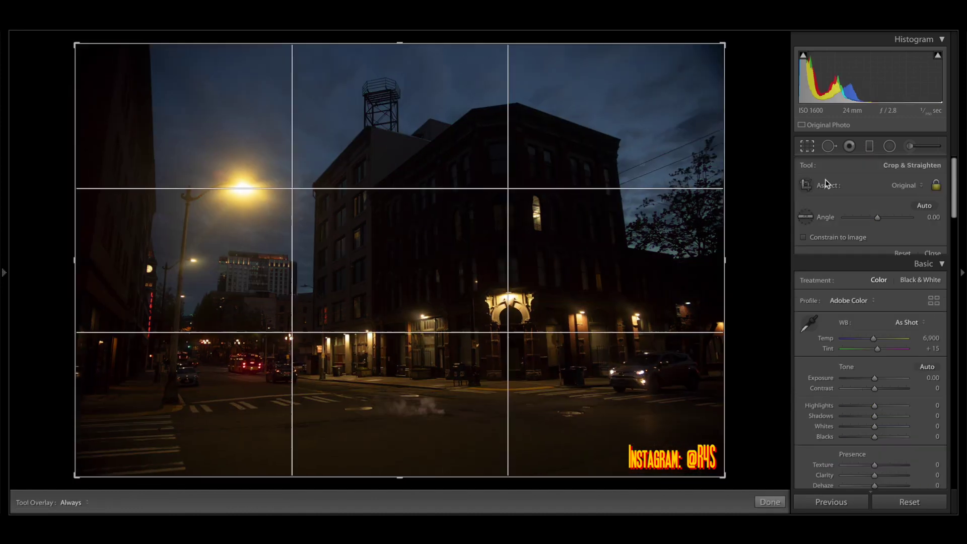
{"action": "left_click_drag", "start_coordinate": [759, 404], "coordinate": [759, 405]}
{"action": "key", "text": "Return"}
Set temperature 7,128, tint +21, exposure -0.40, contrast -6, highlights -6, shadows +51, whites +21, blacks +100 and clarity -48
{"action": "left_click_drag", "start_coordinate": [874, 345], "coordinate": [875, 345]}
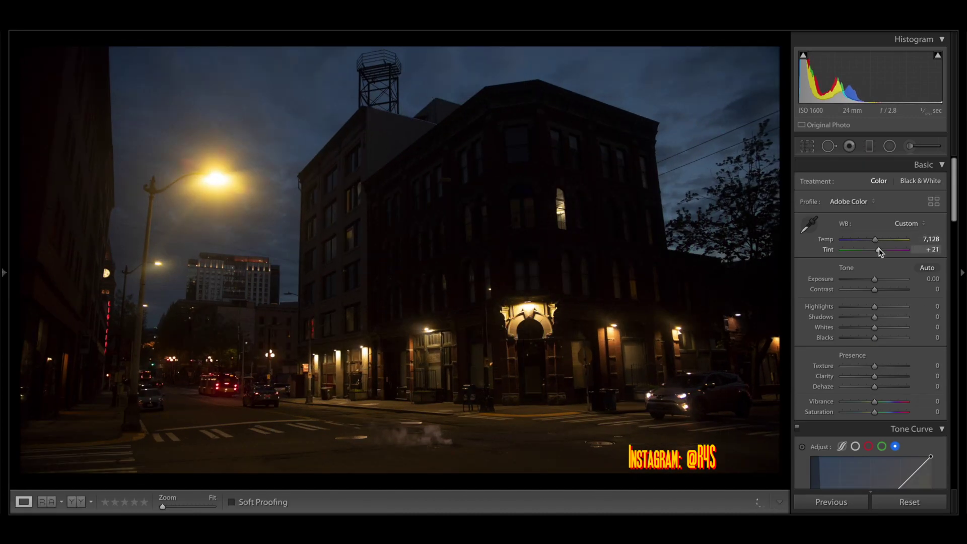
{"action": "left_click_drag", "start_coordinate": [874, 278], "coordinate": [872, 289]}
{"action": "left_click_drag", "start_coordinate": [874, 307], "coordinate": [966, 341]}
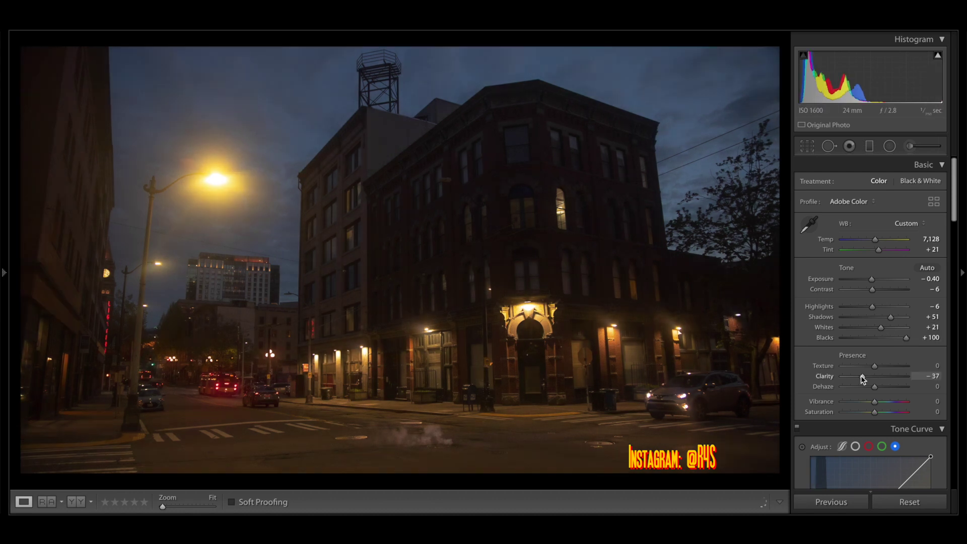
Shift the corner-building photo's HSL hues to red +6, yellow +12, green +15, purple +4 and magenta +25
{"action": "scroll", "coordinate": [867, 352], "scroll_direction": "down", "scroll_amount": 5}
{"action": "scroll", "coordinate": [869, 348], "scroll_direction": "down", "scroll_amount": 3}
{"action": "left_click", "coordinate": [820, 282]}
{"action": "left_click_drag", "start_coordinate": [878, 309], "coordinate": [880, 370]}
{"action": "left_click_drag", "start_coordinate": [878, 382], "coordinate": [889, 382]}
Set the HSL saturation of red to +12 and green to -76
{"action": "left_click", "coordinate": [846, 280]}
{"action": "left_click_drag", "start_coordinate": [878, 307], "coordinate": [851, 341]}
Split-tone the photo with highlights at hue 104, saturation 31 and shadows at hue 223, saturation 12
{"action": "scroll", "coordinate": [846, 362], "scroll_direction": "down", "scroll_amount": 2}
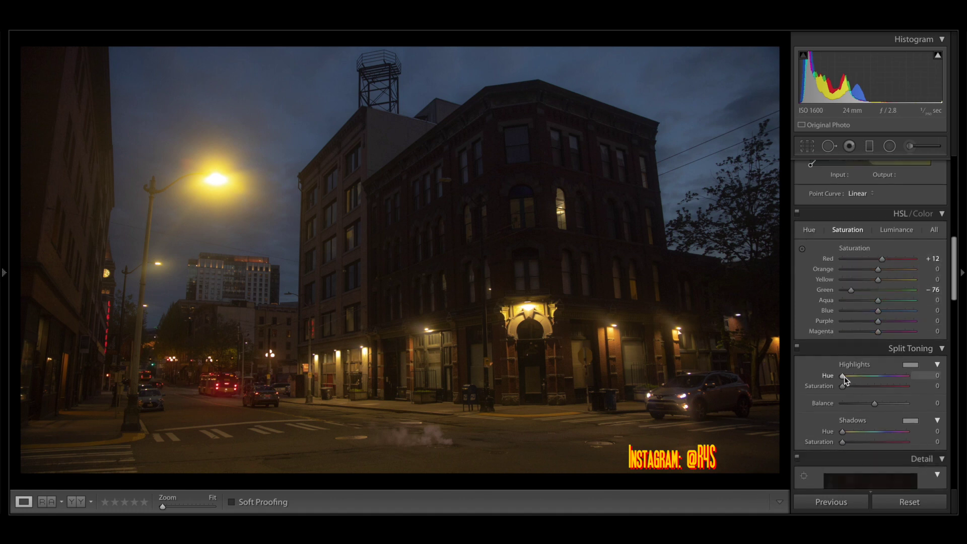
{"action": "left_click_drag", "start_coordinate": [842, 375], "coordinate": [862, 387]}
{"action": "left_click_drag", "start_coordinate": [842, 441], "coordinate": [883, 433]}
Reduce the HSL saturation to aqua -91, blue -62, purple -11 and magenta -16
{"action": "left_click_drag", "start_coordinate": [878, 300], "coordinate": [874, 321]}
{"action": "left_click_drag", "start_coordinate": [878, 331], "coordinate": [874, 332]}
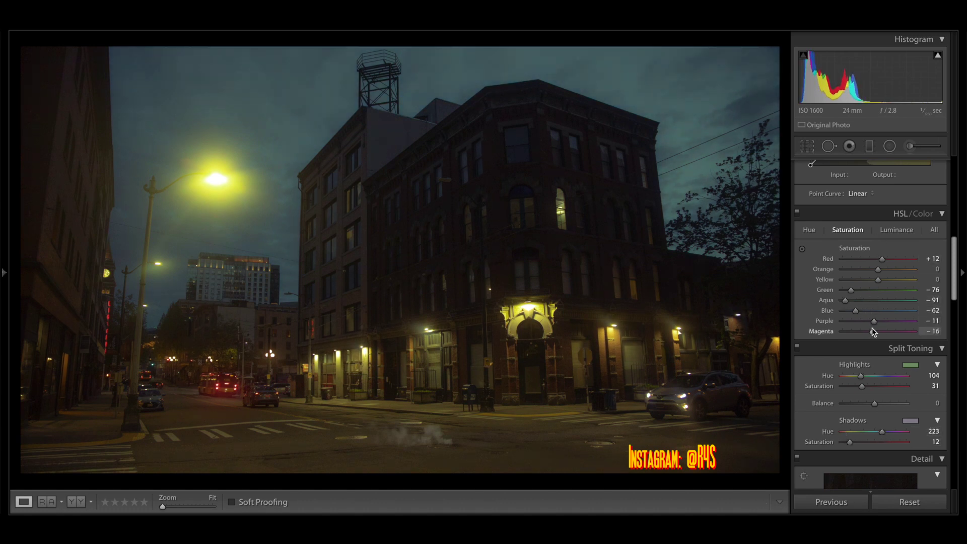
Set HSL luminance to red -19, orange +5, green +10, blue -12 and purple -14
{"action": "scroll", "coordinate": [872, 333], "scroll_direction": "down", "scroll_amount": 1}
{"action": "left_click", "coordinate": [896, 218]}
{"action": "left_click_drag", "start_coordinate": [877, 247], "coordinate": [871, 247]}
{"action": "left_click_drag", "start_coordinate": [878, 258], "coordinate": [873, 309]}
Shape the RGB point curve with a lifted black point, a shadow point at about 35/33, and midtone and highlight points
{"action": "scroll", "coordinate": [875, 313], "scroll_direction": "up", "scroll_amount": 4}
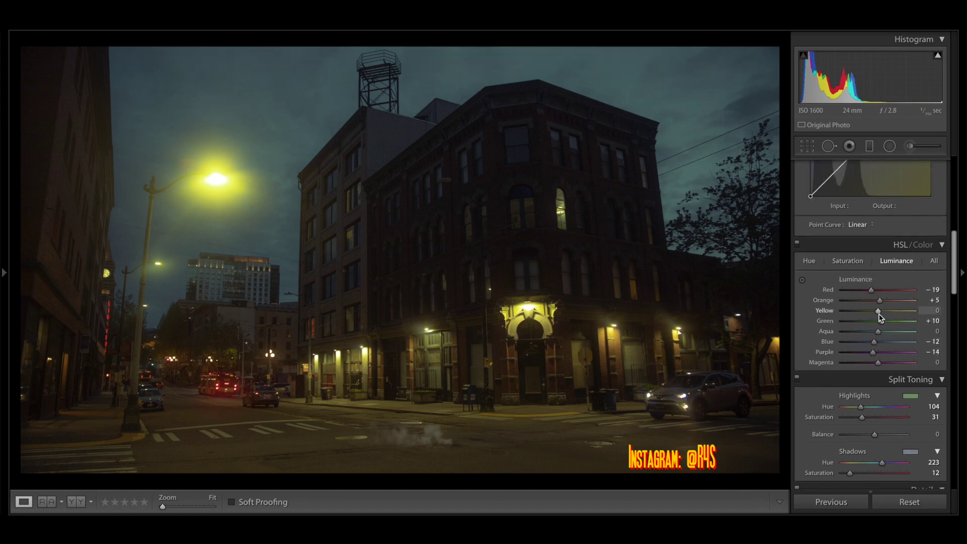
{"action": "left_click", "coordinate": [855, 185]}
{"action": "left_click_drag", "start_coordinate": [900, 231], "coordinate": [899, 225]}
{"action": "left_click_drag", "start_coordinate": [826, 304], "coordinate": [826, 298]}
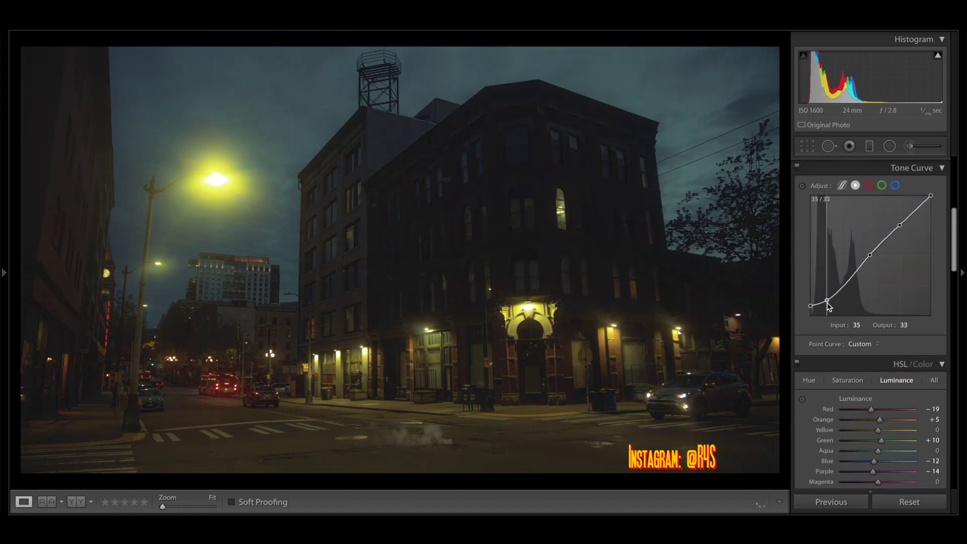
{"action": "left_click", "coordinate": [870, 256]}
{"action": "left_click_drag", "start_coordinate": [870, 256], "coordinate": [897, 225]}
Shape the red channel curve with a shadow point at about 37/28 and slightly raised midtone and highlight points
{"action": "left_click", "coordinate": [869, 185]}
{"action": "left_click", "coordinate": [869, 256]}
{"action": "left_click_drag", "start_coordinate": [828, 298], "coordinate": [828, 302]}
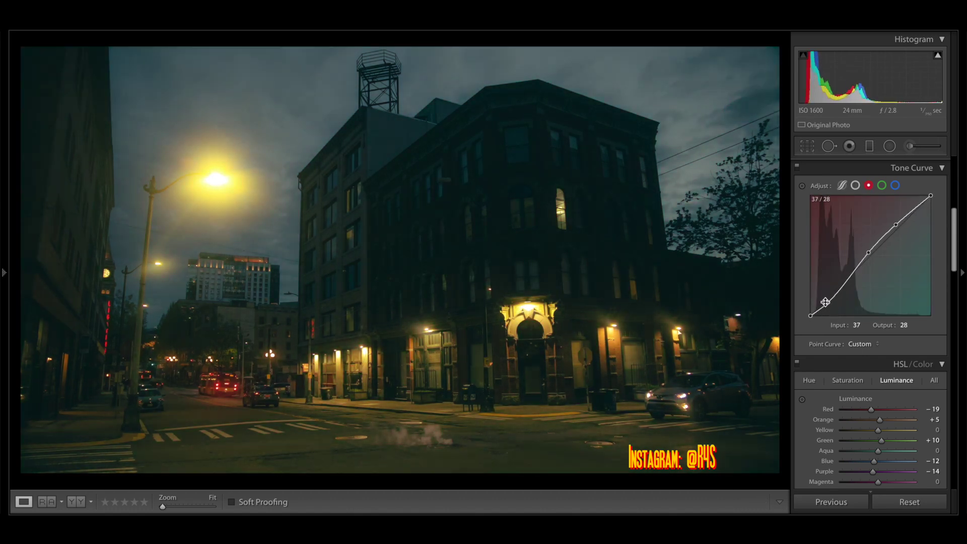
Shape the green channel curve into an S with lowered shadows, a midtone point at about 90/95 and raised highlights
{"action": "left_click_drag", "start_coordinate": [896, 225], "coordinate": [901, 223]}
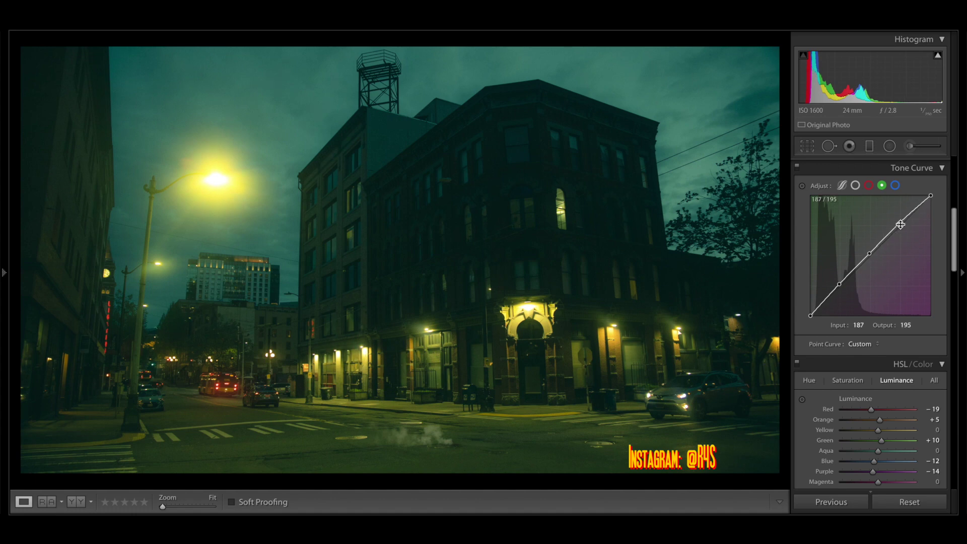
{"action": "left_click_drag", "start_coordinate": [839, 284], "coordinate": [830, 297]}
{"action": "left_click_drag", "start_coordinate": [861, 268], "coordinate": [855, 276]}
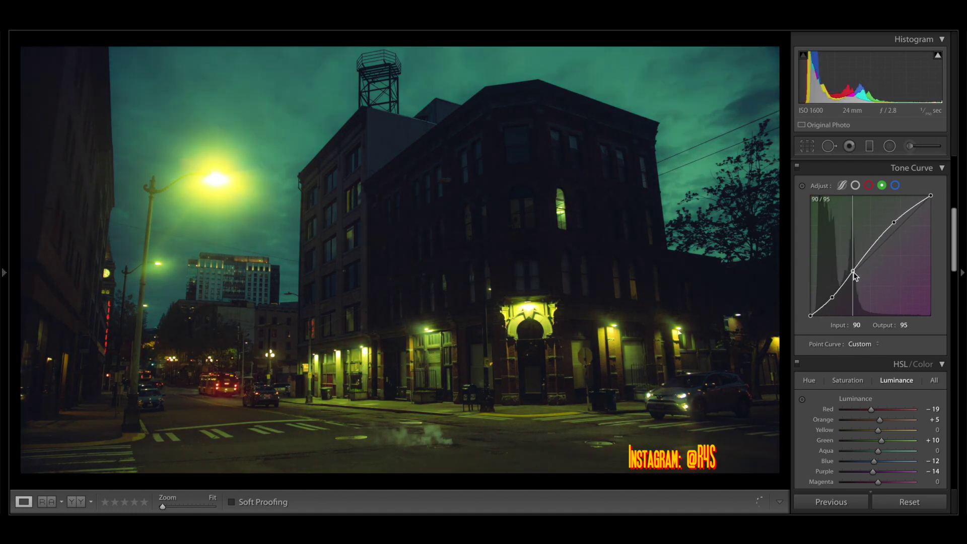
Shape the blue channel curve with a lowered shadow point, a midtone point at 92/103 and a highlight point
{"action": "left_click", "coordinate": [896, 185]}
{"action": "left_click_drag", "start_coordinate": [823, 309], "coordinate": [865, 252]}
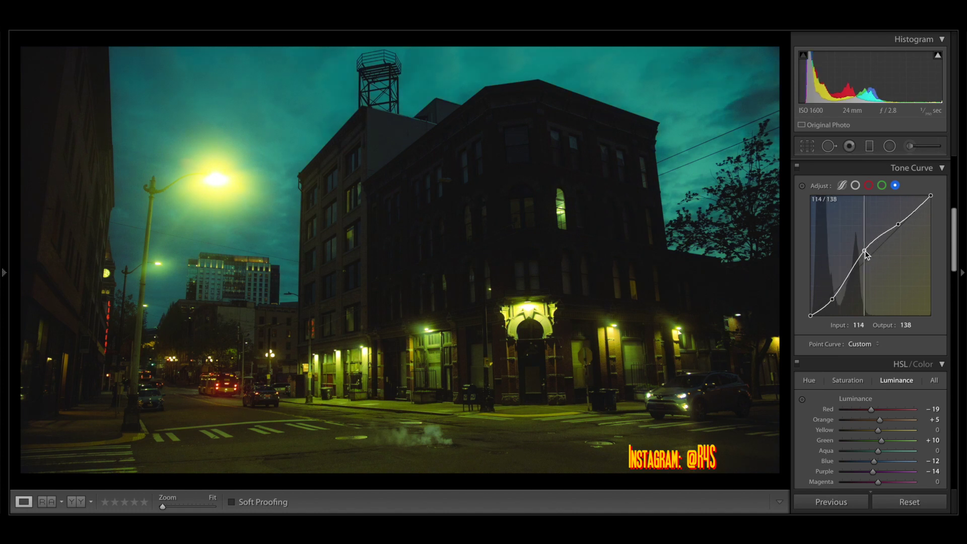
{"action": "key", "text": "ctrl+z"}
{"action": "key", "text": "ctrl+z"}
{"action": "key", "text": "ctrl+z"}
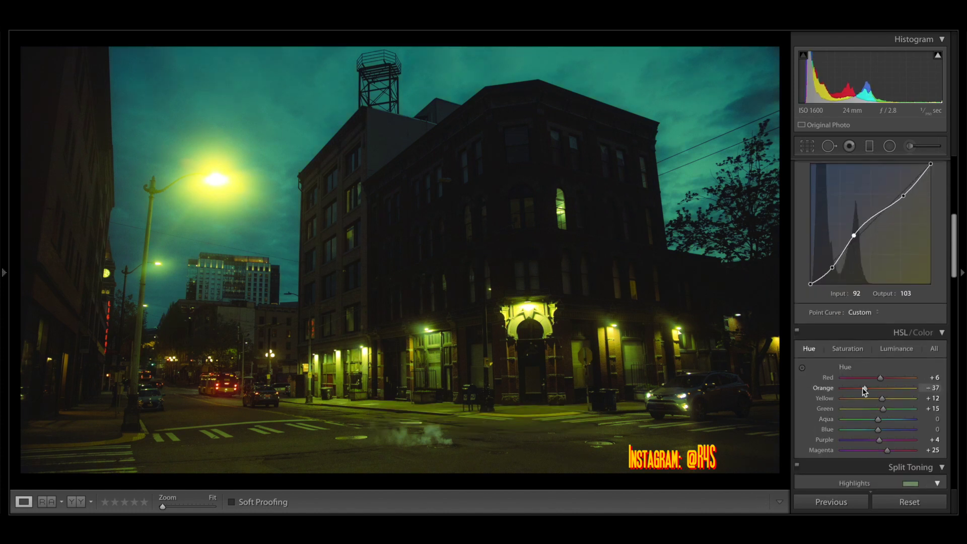
Shift the HSL hues to orange -61 and red +25, and raise the basic highlights to +19 and shadows to +77
{"action": "left_click_drag", "start_coordinate": [863, 388], "coordinate": [857, 393]}
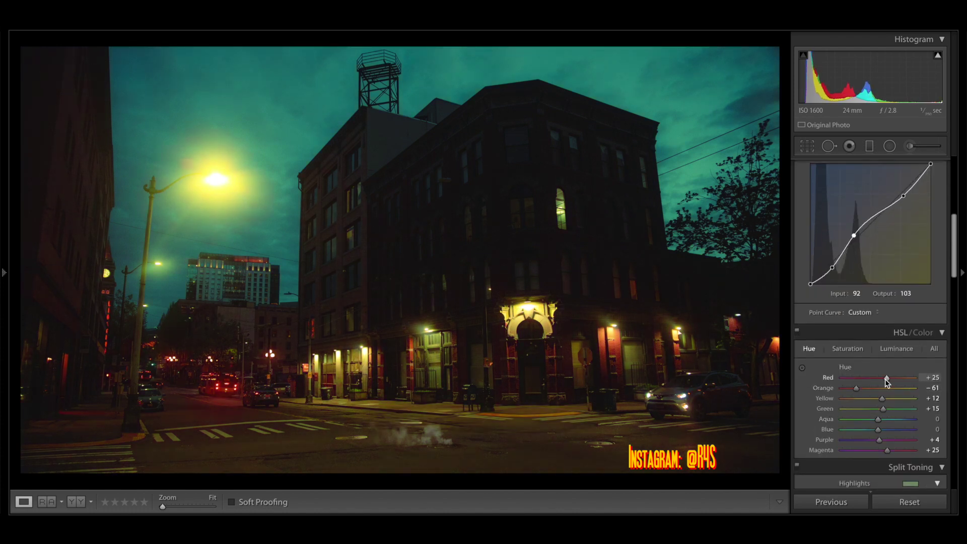
{"action": "scroll", "coordinate": [866, 352], "scroll_direction": "up", "scroll_amount": 10}
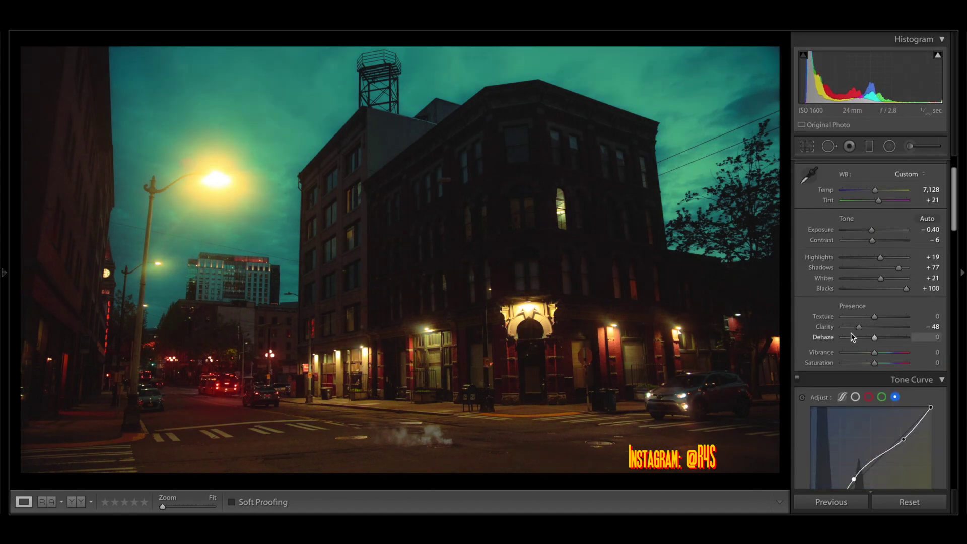
Warm the corner-building photo's temperature to 7,471 and set its whites to +4
{"action": "scroll", "coordinate": [862, 303], "scroll_direction": "down", "scroll_amount": 10}
{"action": "key", "text": "ctrl+z"}
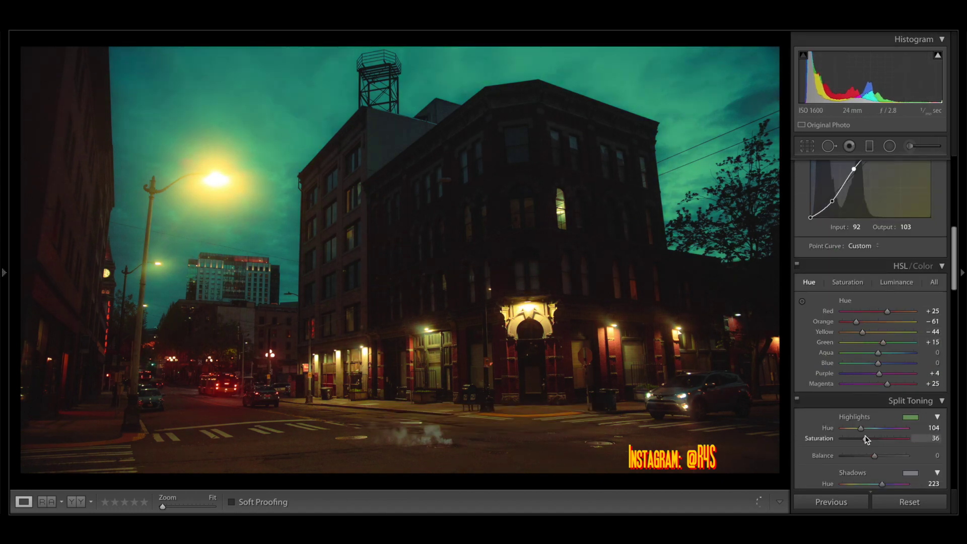
{"action": "scroll", "coordinate": [857, 428], "scroll_direction": "up", "scroll_amount": 10}
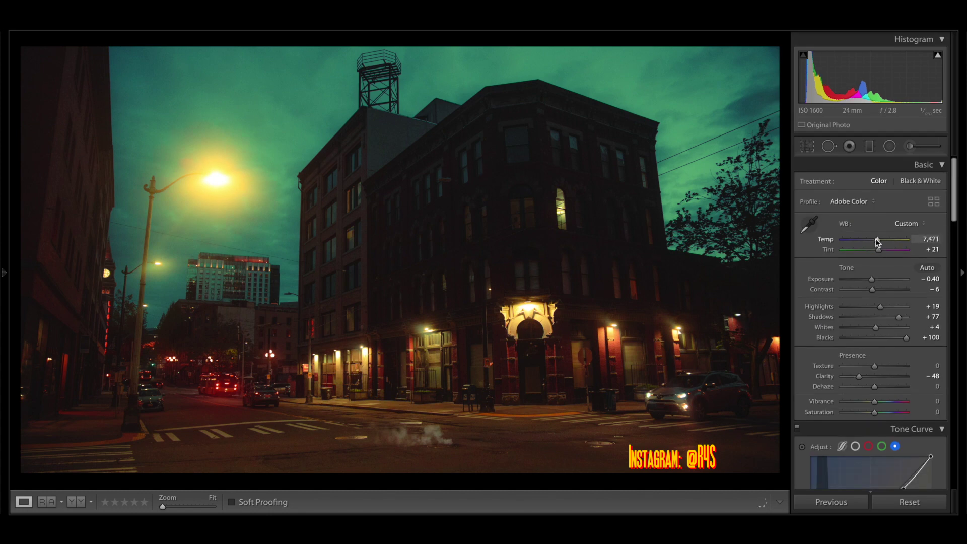
{"action": "scroll", "coordinate": [871, 328], "scroll_direction": "down", "scroll_amount": 6}
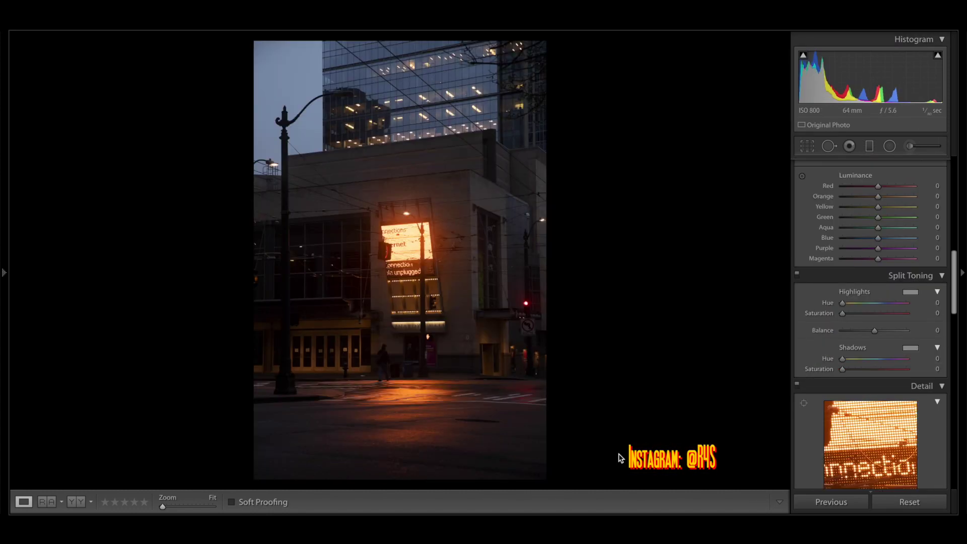
For the lit-sign photo, set temperature 5,451, tint +19, highlights -100, shadows +69, whites +29, blacks +100 and clarity -30
{"action": "scroll", "coordinate": [812, 219], "scroll_direction": "up", "scroll_amount": 10}
{"action": "left_click_drag", "start_coordinate": [874, 240], "coordinate": [863, 237]}
{"action": "left_click_drag", "start_coordinate": [877, 250], "coordinate": [879, 250]}
{"action": "left_click_drag", "start_coordinate": [874, 306], "coordinate": [884, 325]}
{"action": "left_click_drag", "start_coordinate": [874, 376], "coordinate": [864, 372]}
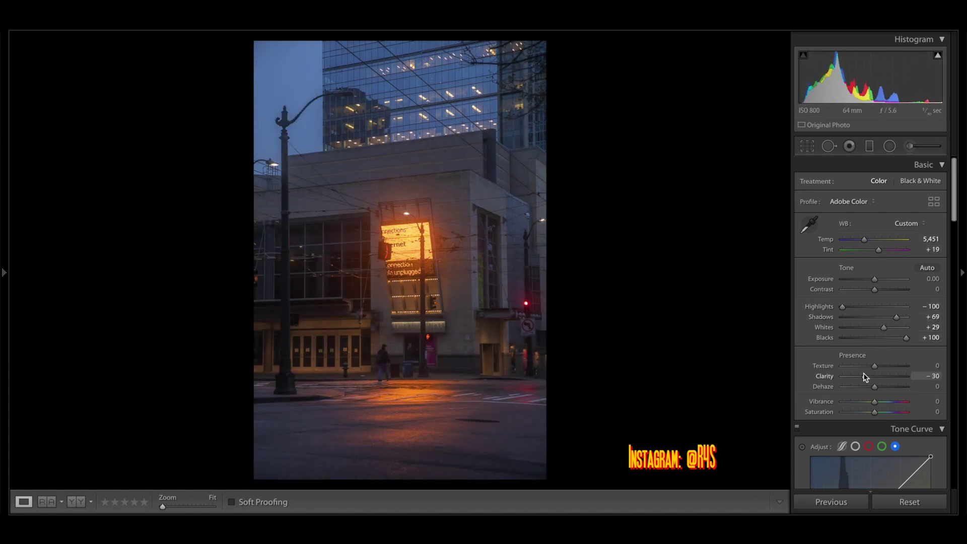
Shape the RGB point curve with a lifted black point, a shadow point at about 34/37, and midtone and highlight points
{"action": "scroll", "coordinate": [856, 339], "scroll_direction": "down", "scroll_amount": 3}
{"action": "left_click", "coordinate": [856, 338]}
{"action": "left_click_drag", "start_coordinate": [811, 468], "coordinate": [819, 452]}
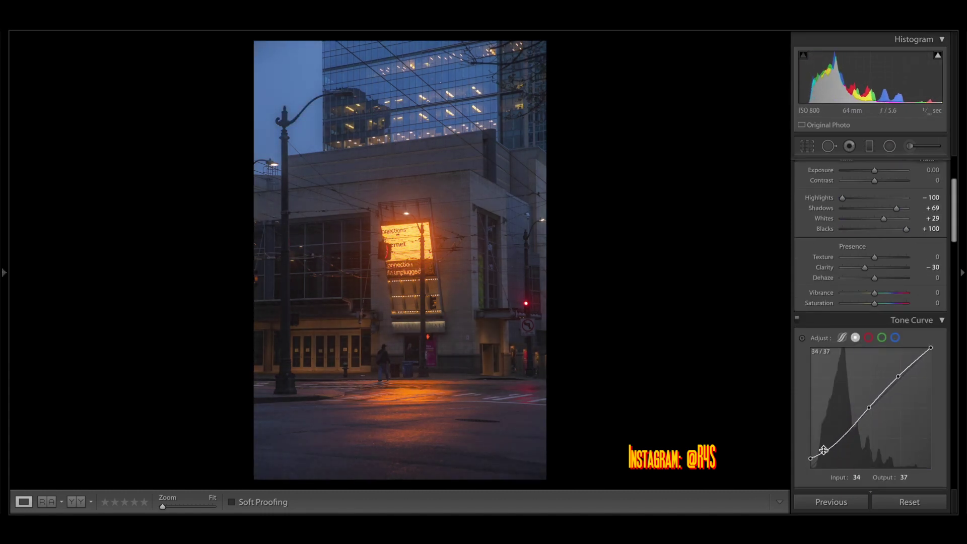
{"action": "left_click_drag", "start_coordinate": [869, 408], "coordinate": [897, 380]}
Shape the red channel curve with a shadow point at 40/22, a midtone at 128/138 and a highlight near 184/194
{"action": "left_click", "coordinate": [869, 338]}
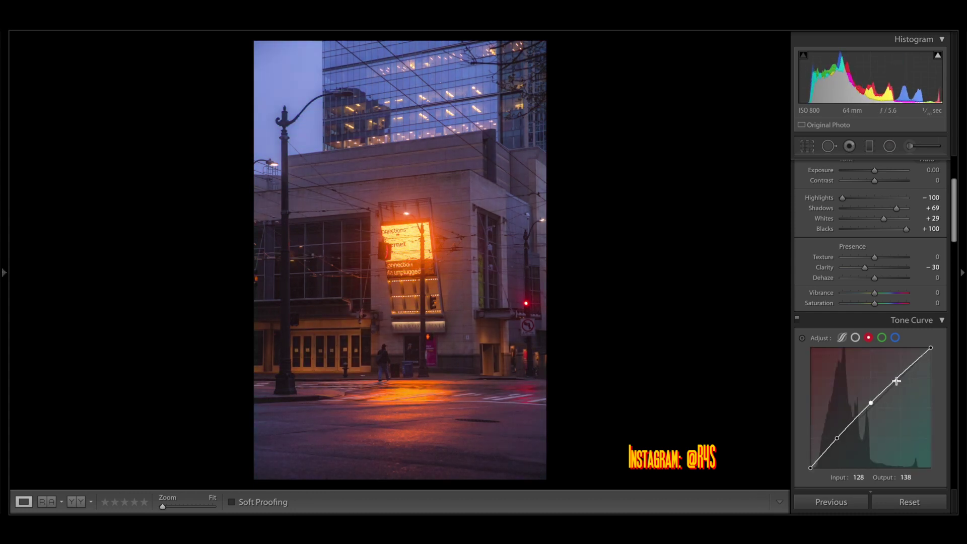
{"action": "left_click_drag", "start_coordinate": [830, 449], "coordinate": [829, 460]}
{"action": "left_click_drag", "start_coordinate": [896, 380], "coordinate": [897, 377]}
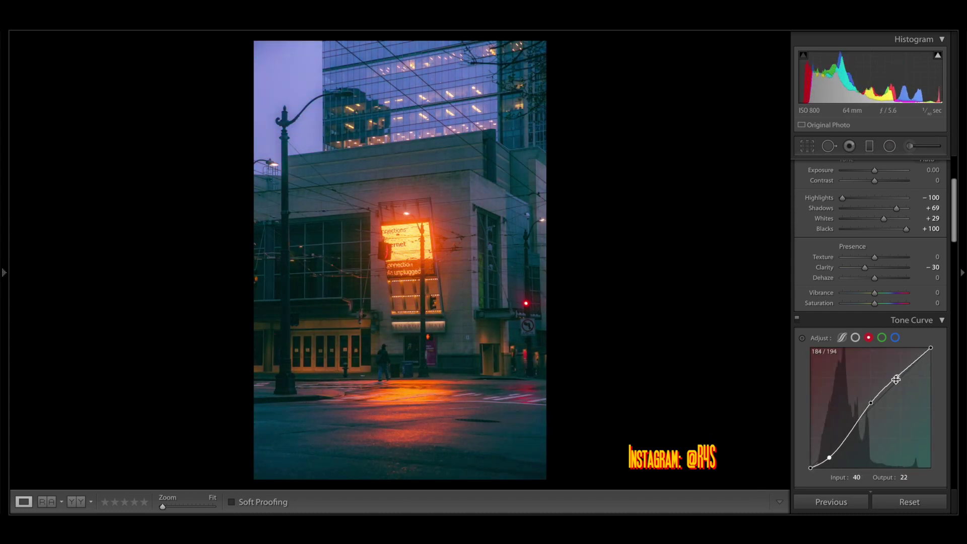
Shape the green channel curve with lowered shadows and raised highlights, and the blue channel curve with a highlight point at 200/190
{"action": "left_click", "coordinate": [882, 338]}
{"action": "left_click_drag", "start_coordinate": [825, 453], "coordinate": [825, 460]}
{"action": "left_click_drag", "start_coordinate": [864, 415], "coordinate": [890, 379]}
{"action": "mouse_move", "coordinate": [863, 405]}
{"action": "left_mouse_down"}
{"action": "mouse_move", "coordinate": [825, 460]}
{"action": "mouse_move", "coordinate": [870, 407]}
{"action": "left_mouse_up"}
{"action": "left_click", "coordinate": [896, 337]}
Set split toning to highlights hue 104 with saturation 31, and shadows hue 223 with saturation 11
{"action": "scroll", "coordinate": [845, 335], "scroll_direction": "down", "scroll_amount": 6}
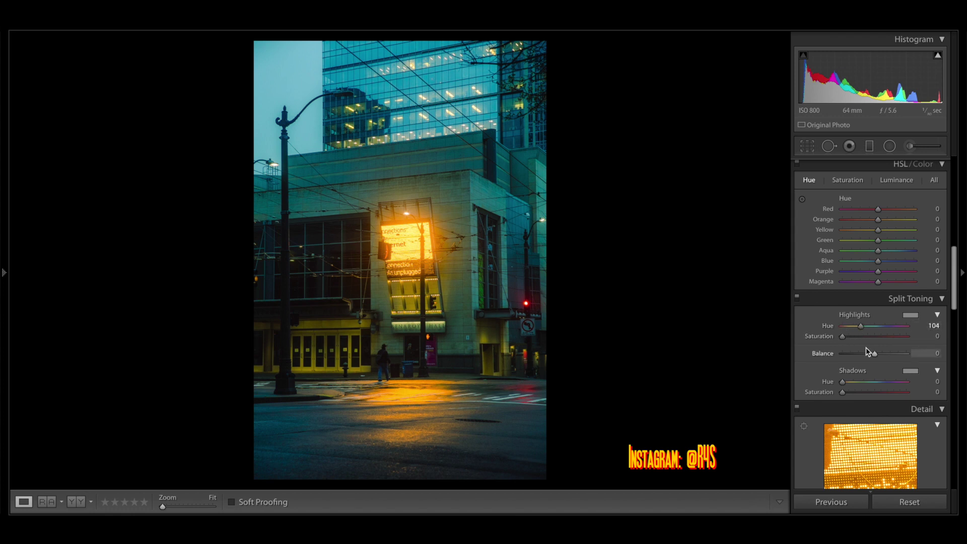
{"action": "left_click_drag", "start_coordinate": [843, 336], "coordinate": [864, 337]}
{"action": "left_click", "coordinate": [882, 382]}
{"action": "left_click_drag", "start_coordinate": [842, 392], "coordinate": [845, 392]}
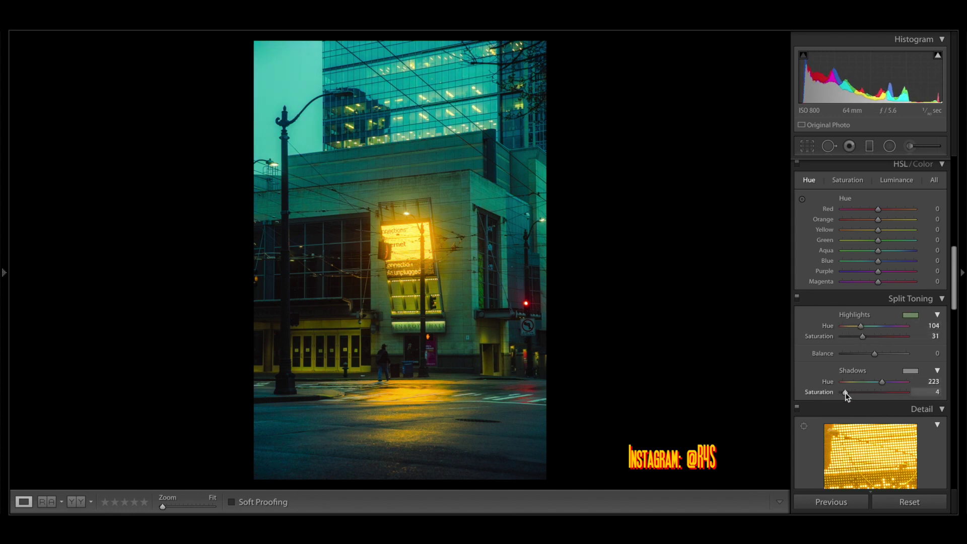
Shift the HSL warm hues toward orange and set saturation to red +12, green -75, aqua -93, blue -60, purple -12 and magenta -20
{"action": "scroll", "coordinate": [850, 392], "scroll_direction": "up", "scroll_amount": 2}
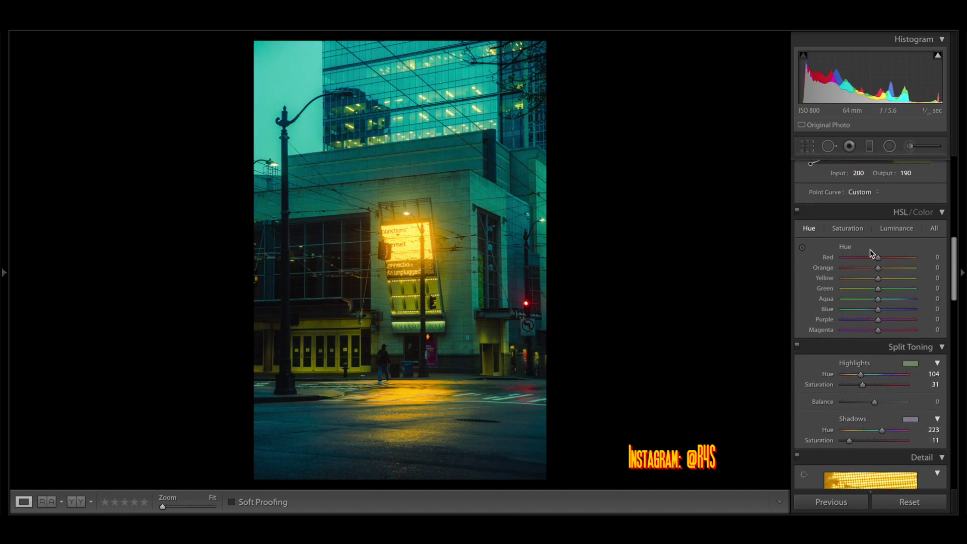
{"action": "left_click_drag", "start_coordinate": [848, 278], "coordinate": [882, 257]}
{"action": "left_click", "coordinate": [848, 228]}
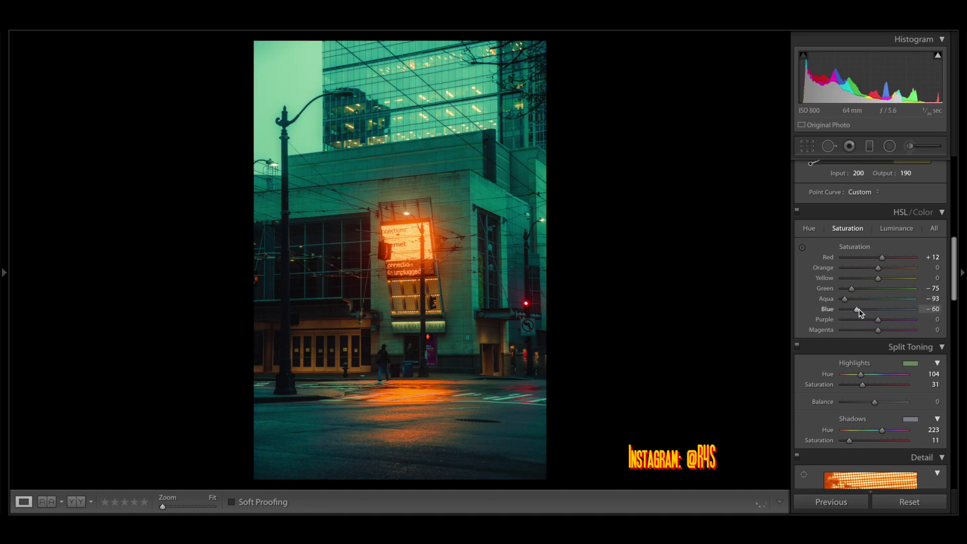
Set HSL luminance to red -20, orange +5, yellow +11, blue -10 and purple -15, and slightly lower the exposure
{"action": "left_click", "coordinate": [897, 228]}
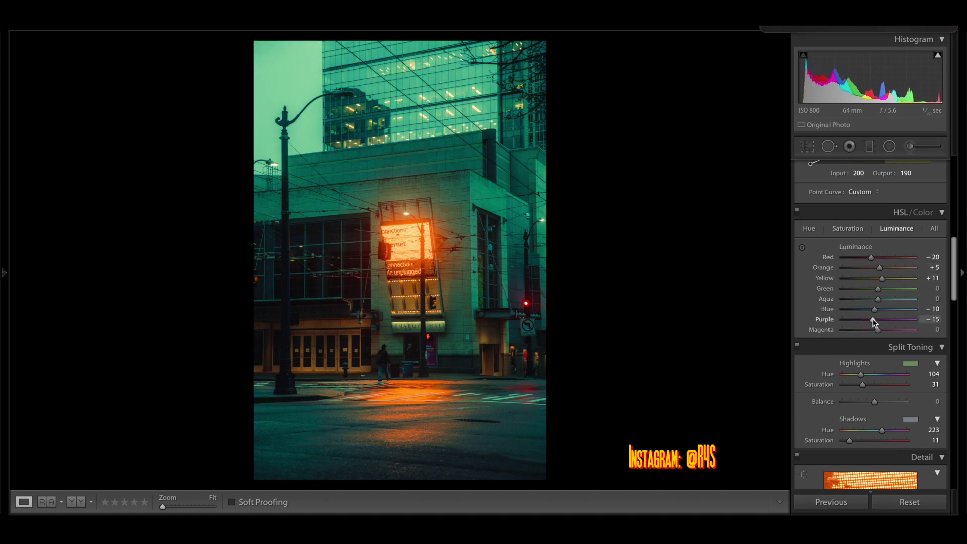
{"action": "scroll", "coordinate": [875, 319], "scroll_direction": "up", "scroll_amount": 5}
{"action": "left_click", "coordinate": [873, 279]}
{"action": "scroll", "coordinate": [875, 381], "scroll_direction": "down", "scroll_amount": 5}
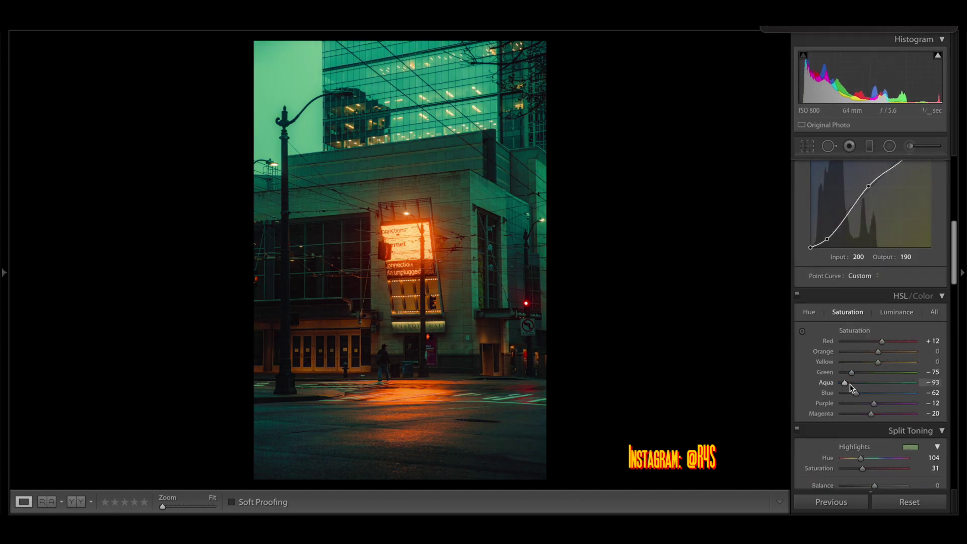
Reduce the HSL green saturation to -89 and shift the split toning highlights hue to 63
{"action": "left_click_drag", "start_coordinate": [852, 372], "coordinate": [846, 372]}
{"action": "scroll", "coordinate": [865, 376], "scroll_direction": "down", "scroll_amount": 1}
{"action": "left_click_drag", "start_coordinate": [860, 403], "coordinate": [867, 403]}
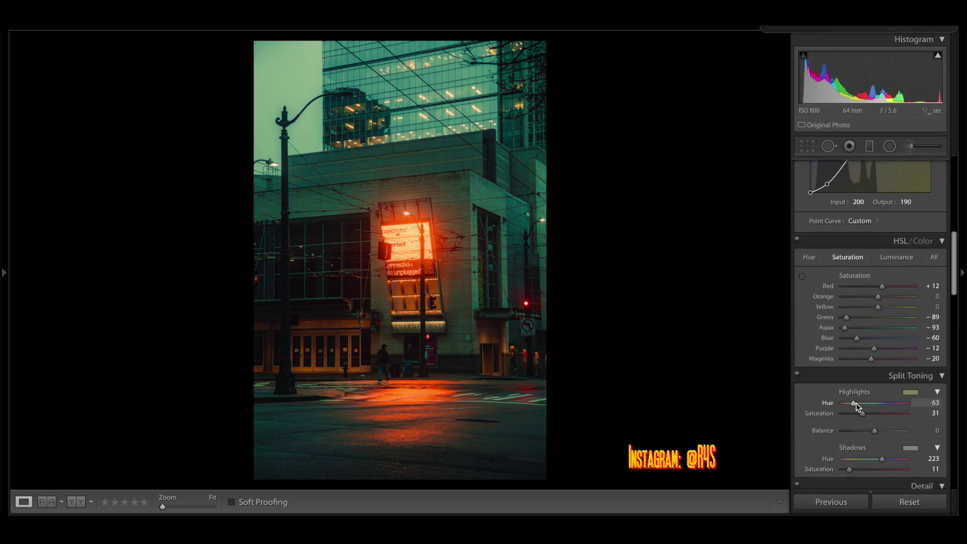
Set the temperature to 7,177, the exposure to -0.60 and the overall saturation to -4
{"action": "scroll", "coordinate": [857, 407], "scroll_direction": "down", "scroll_amount": 10}
{"action": "scroll", "coordinate": [864, 391], "scroll_direction": "up", "scroll_amount": 15}
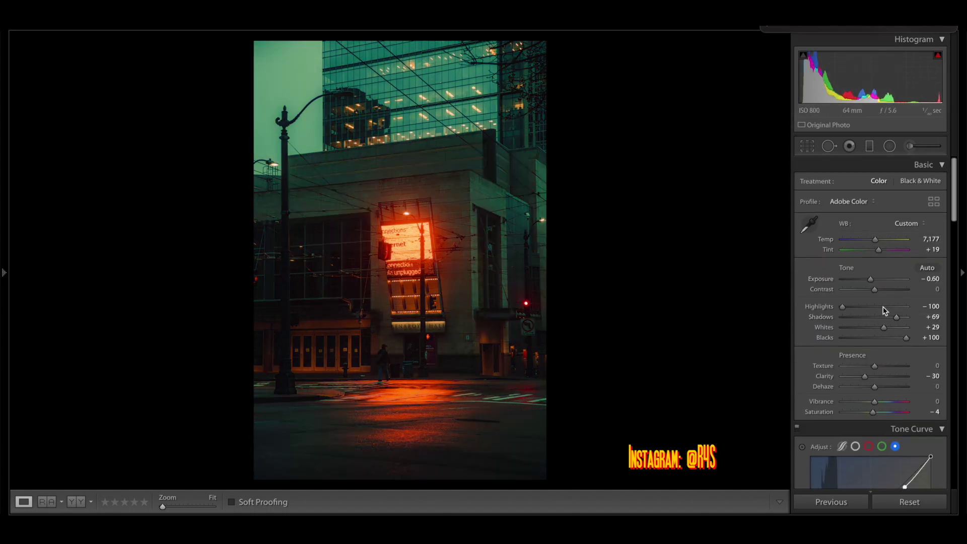